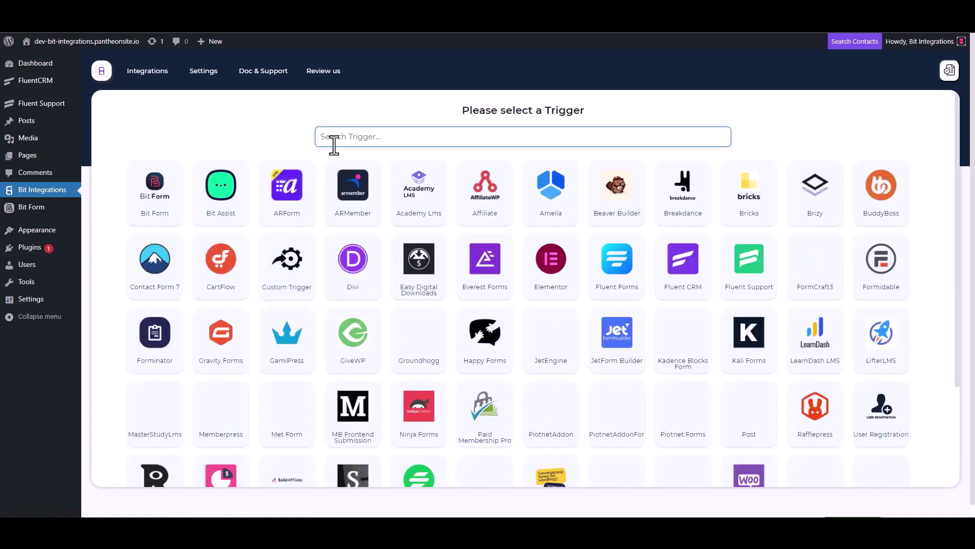
- Choose Fluent Support as the trigger, copy its webhook URL and start fetching test data
left_click(753, 280)
left_click(694, 244)
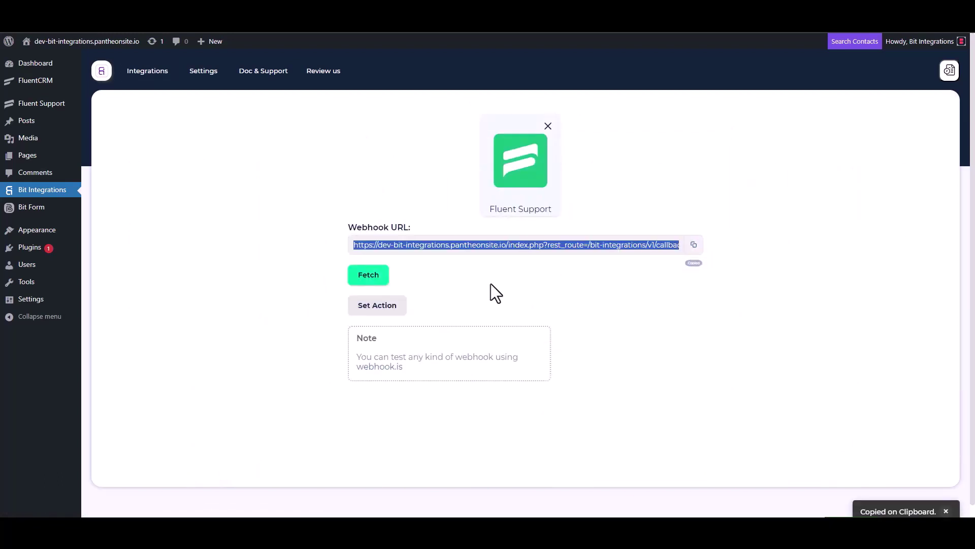
left_click(367, 279)
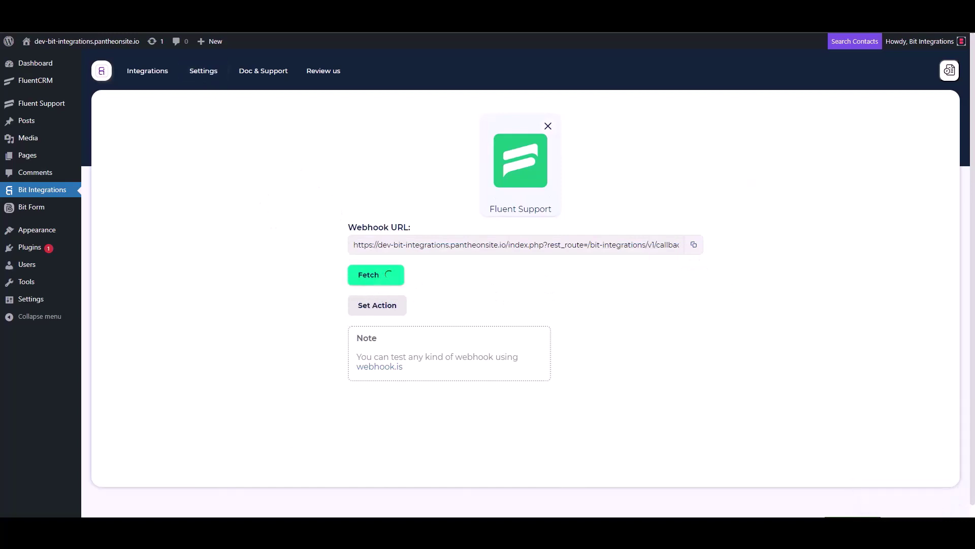
left_click(190, 16)
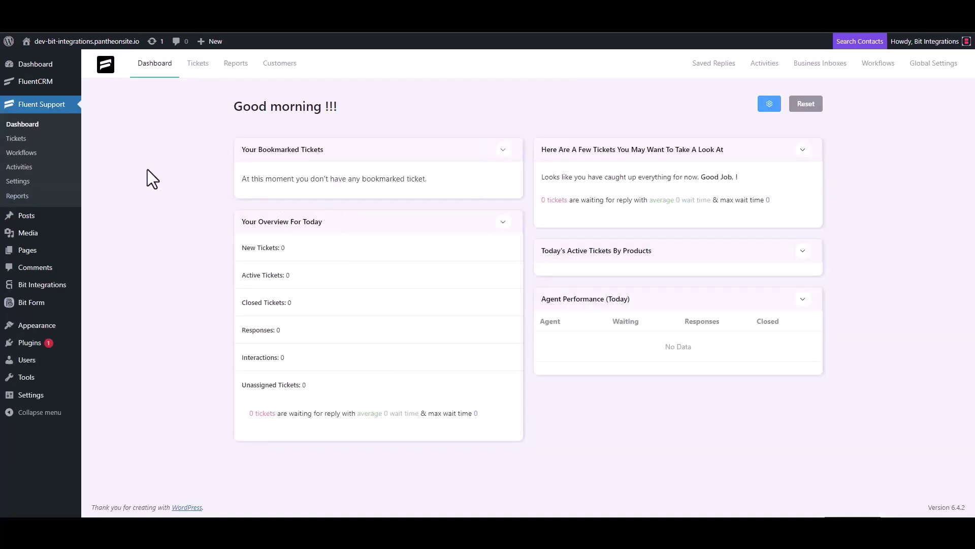
- Add a new Automatic workflow named 'Bit Integrations' from the Workflows page
left_click(33, 152)
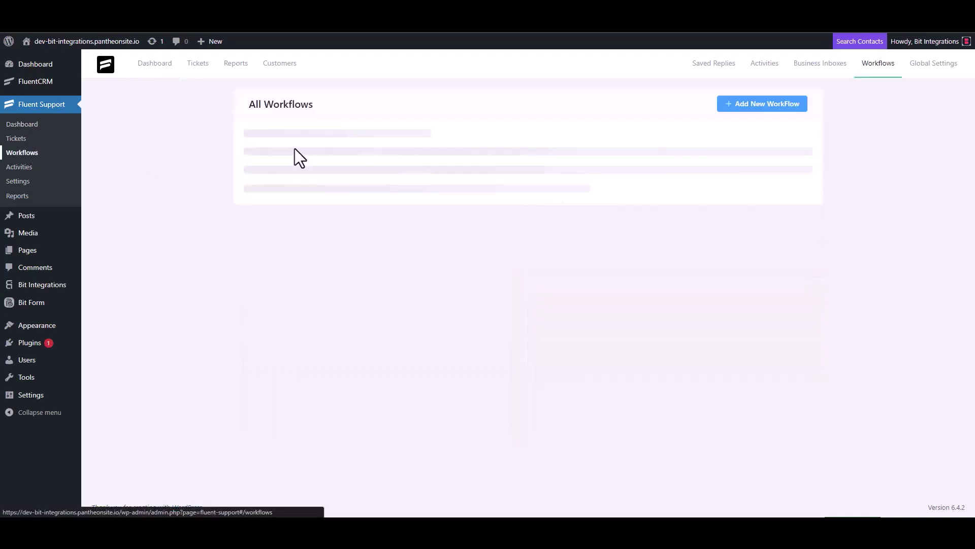
left_click(747, 105)
left_click(295, 121)
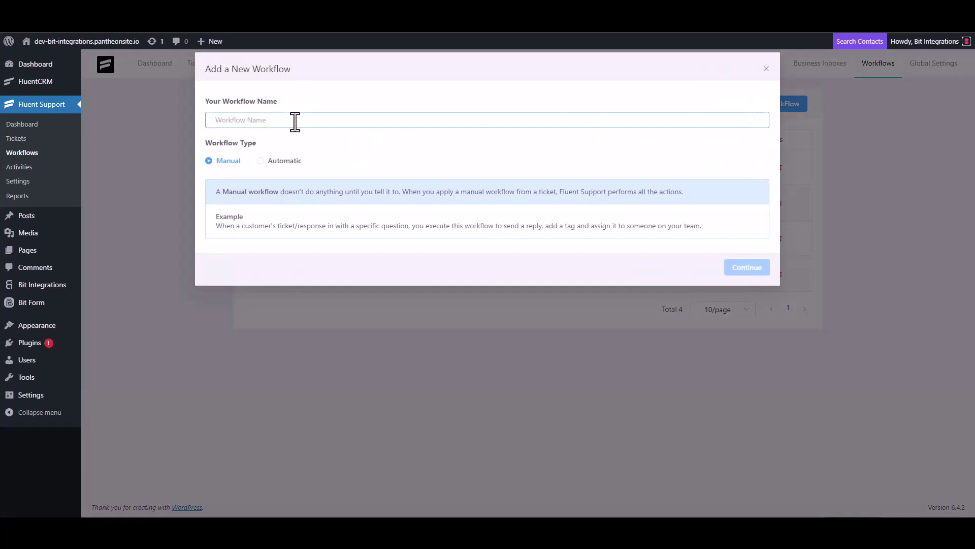
type("Bit")
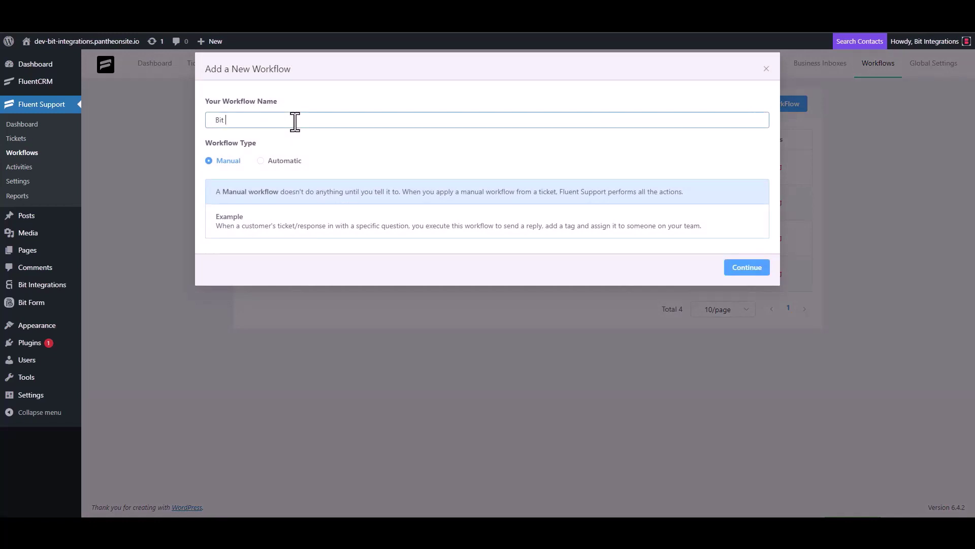
type(" Integrations")
left_click(270, 161)
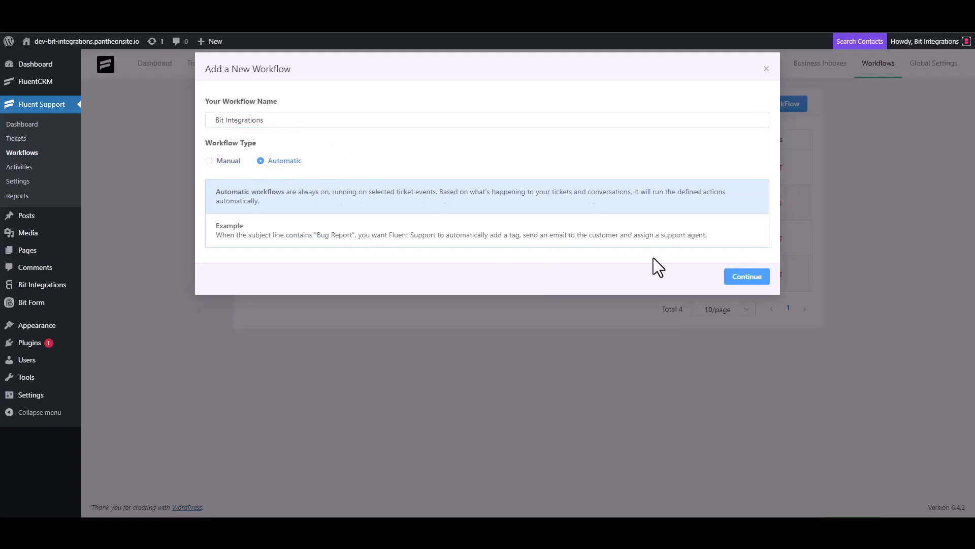
left_click(746, 278)
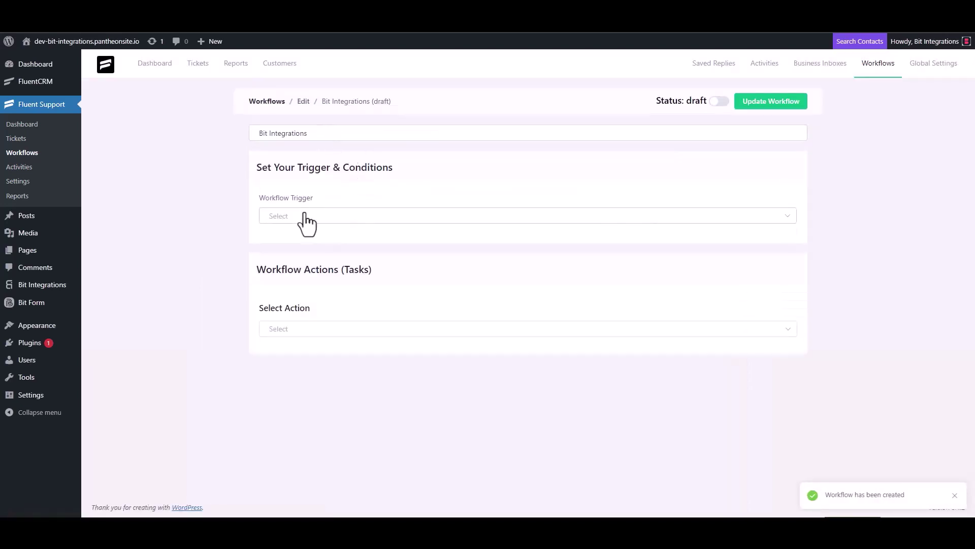
- Set the workflow trigger to On Ticket Creation and add a Trigger Outgoing Webhook action
left_click(305, 218)
left_click(303, 242)
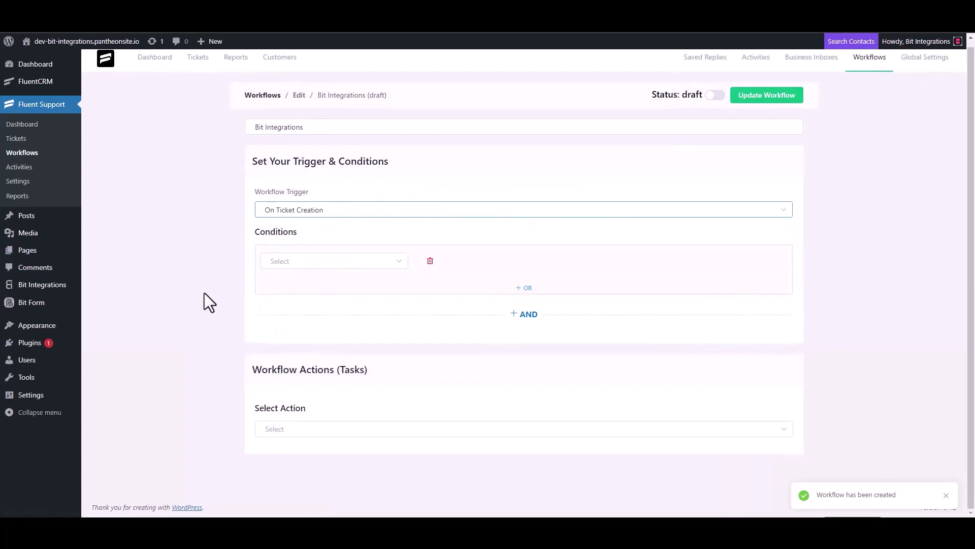
left_click(285, 428)
scroll(298, 355, "down", 5)
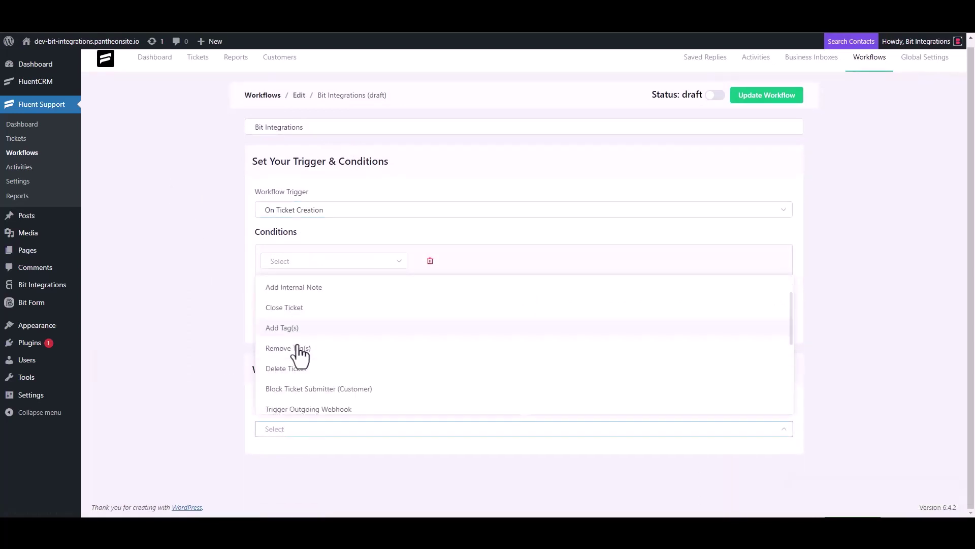
left_click(334, 288)
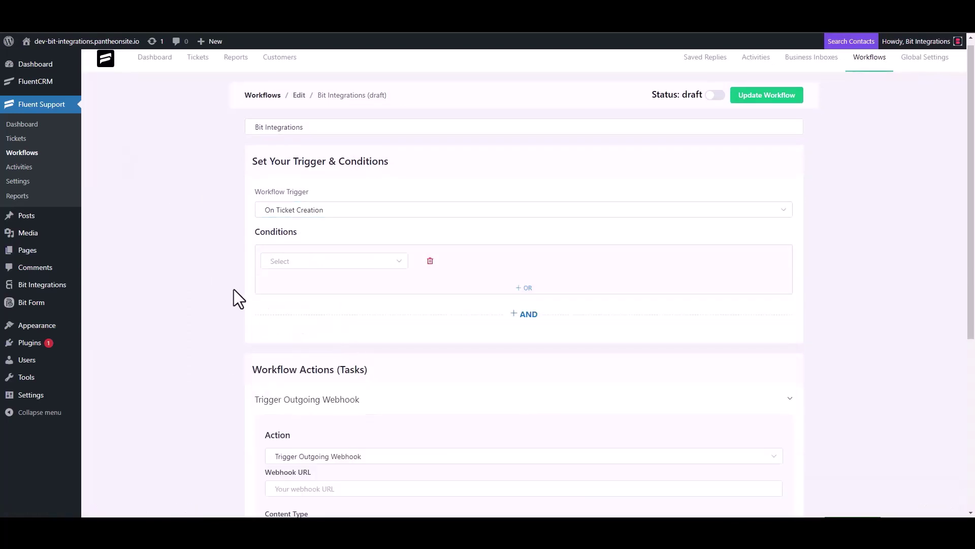
- Paste the webhook URL, title the action 'Bit Integrations', save it and publish the workflow
scroll(235, 288, "down", 4)
left_click(331, 286)
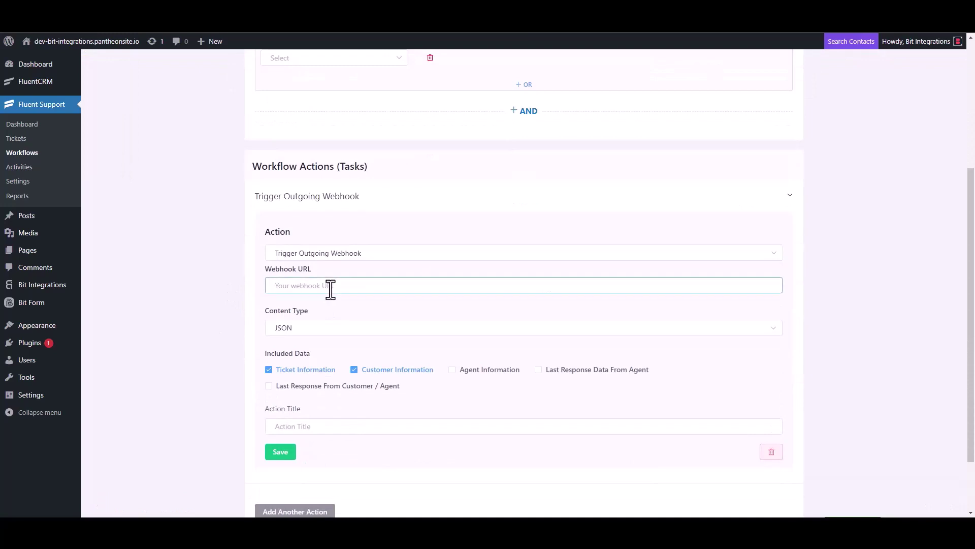
key("ctrl+v")
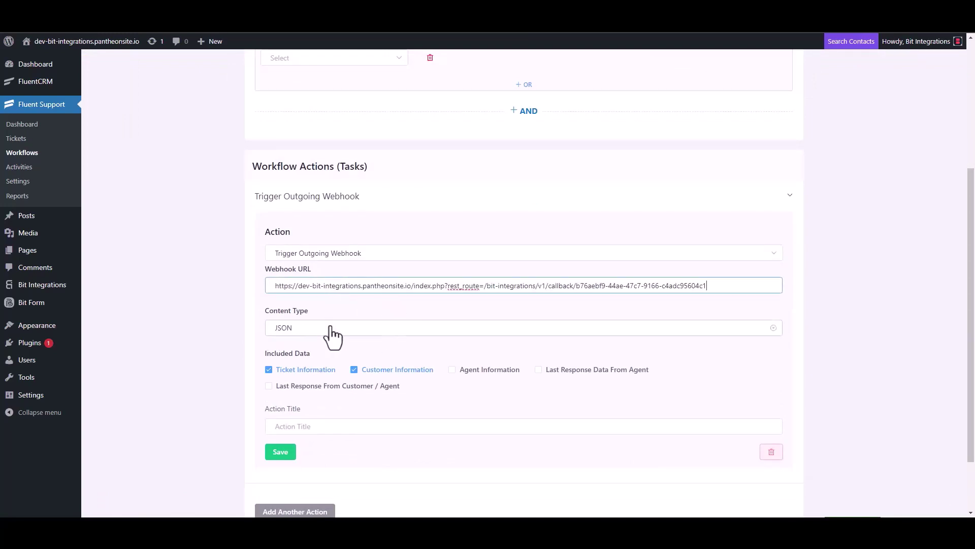
scroll(332, 341, "down", 3)
left_click(305, 353)
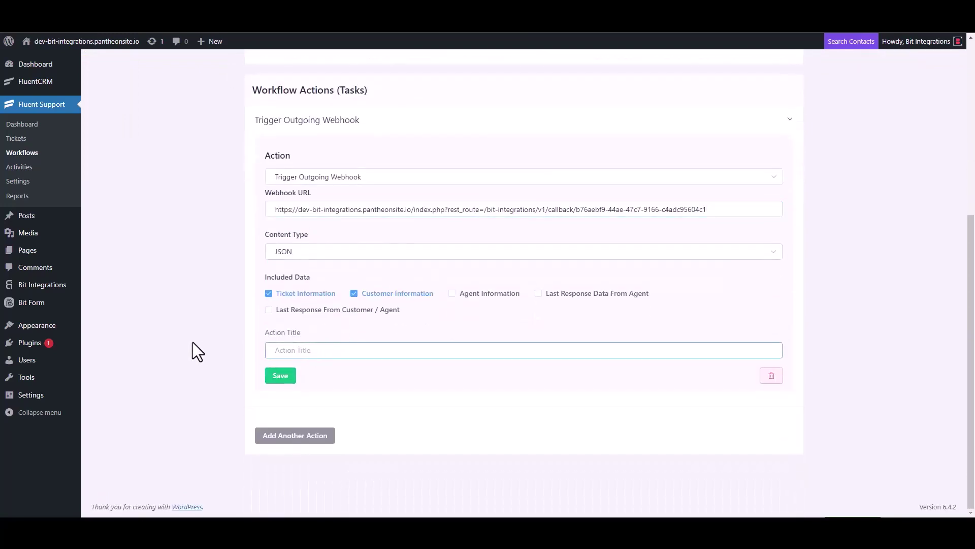
type("Bit Integrations")
left_click(279, 378)
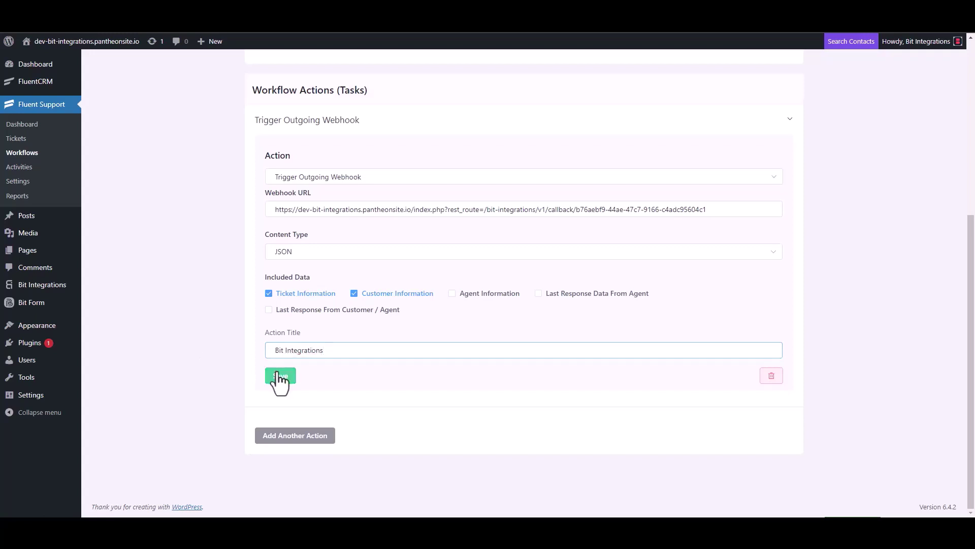
left_click(715, 94)
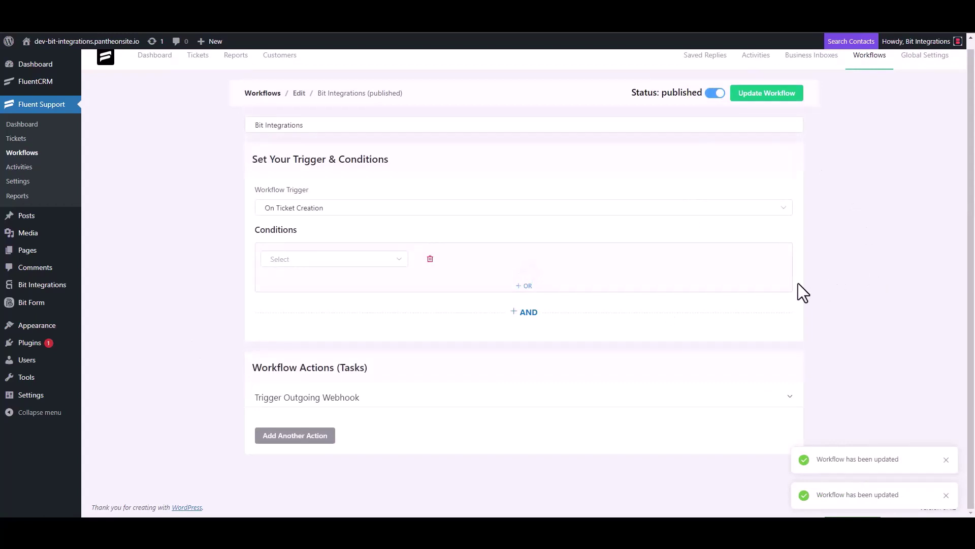
- Start a new ticket, search for the customer's e-mail, and opt to create a new contact
left_click(24, 141)
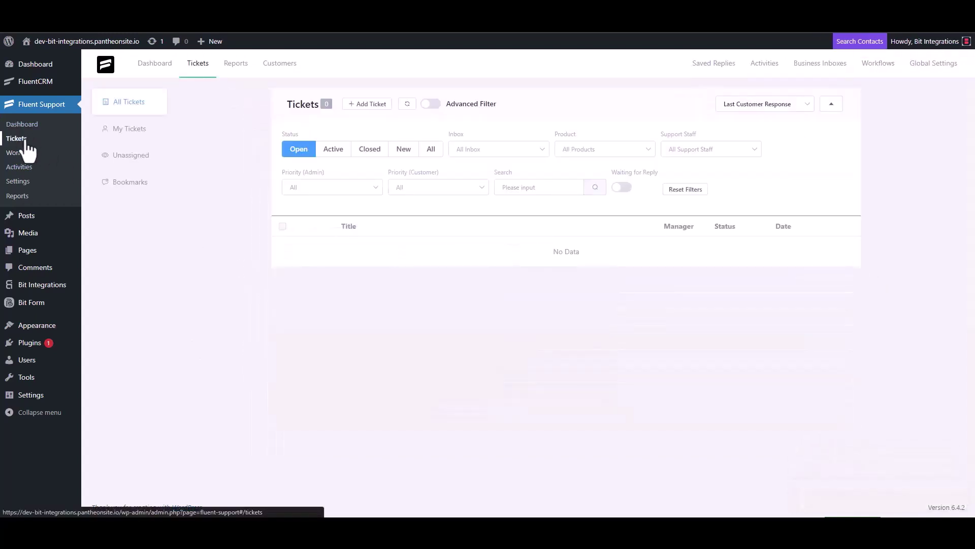
left_click(367, 104)
left_click(400, 131)
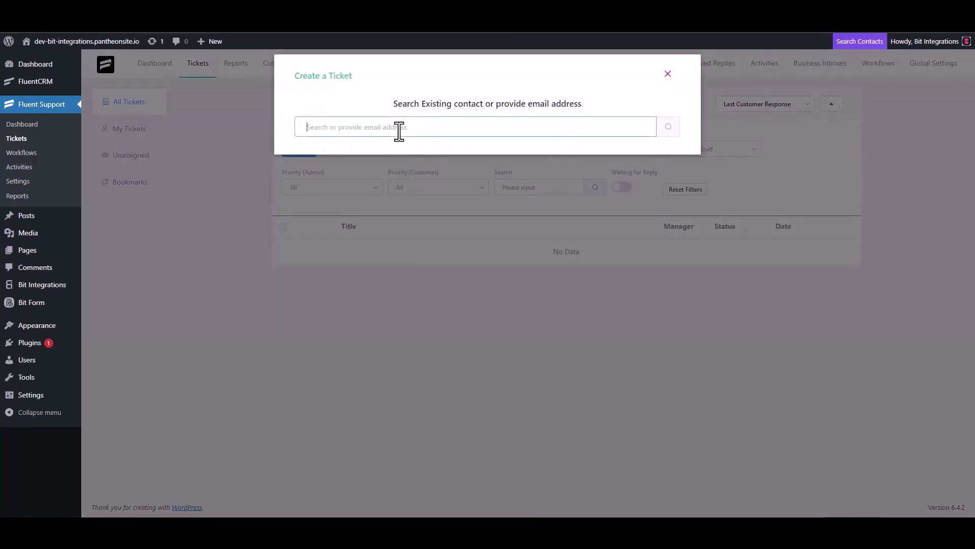
type("test@gmail.com")
left_click(668, 128)
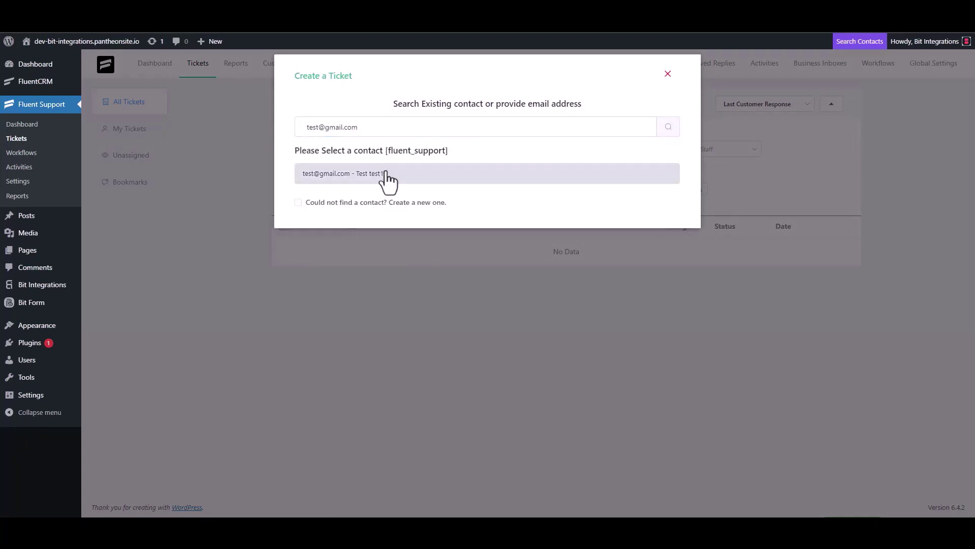
left_click(338, 202)
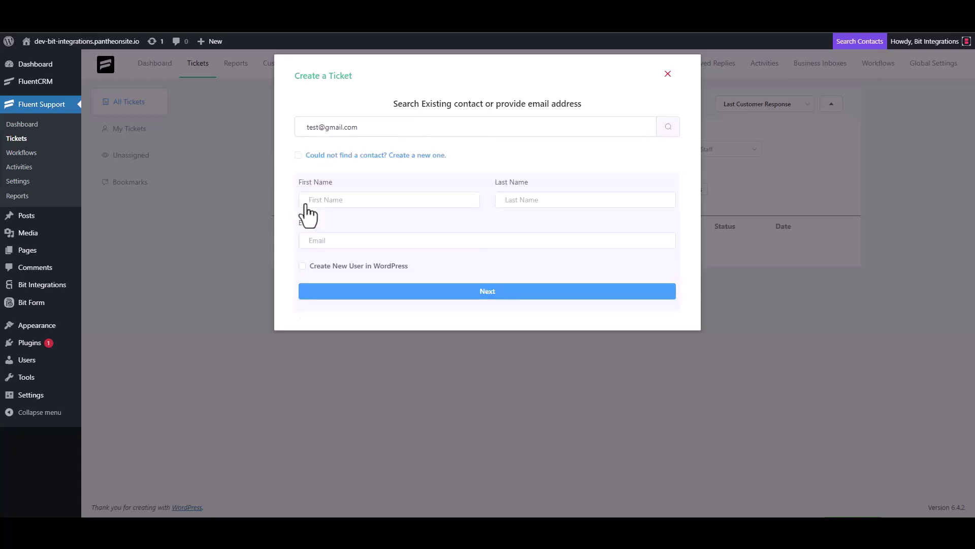
- Enter the new contact's first name 'test' and e-mail address, and confirm
left_click(340, 207)
type("test3")
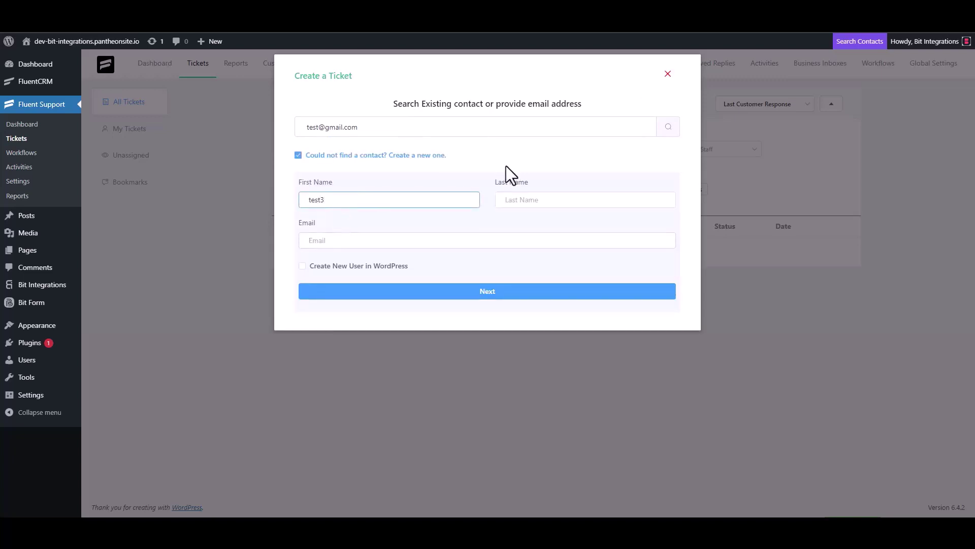
left_click(347, 243)
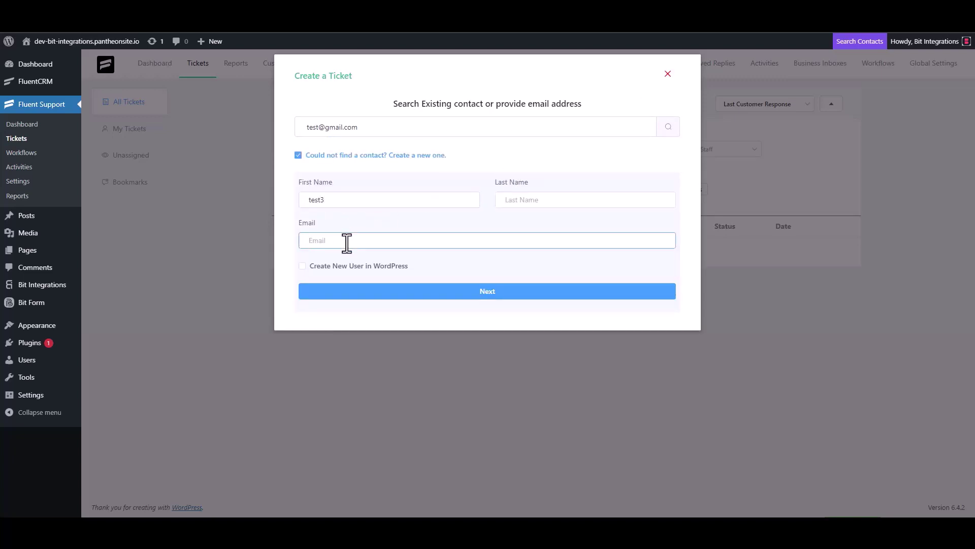
key("BackSpace")
left_click(498, 292)
- Give the ticket subject 'test' and details 'test', and create it
left_click(355, 183)
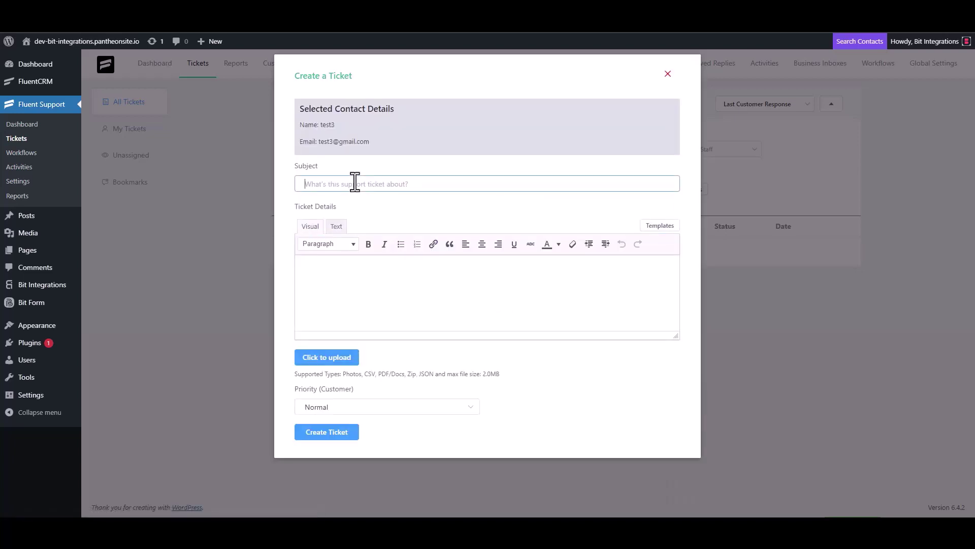
type("test")
left_click(344, 272)
type("test")
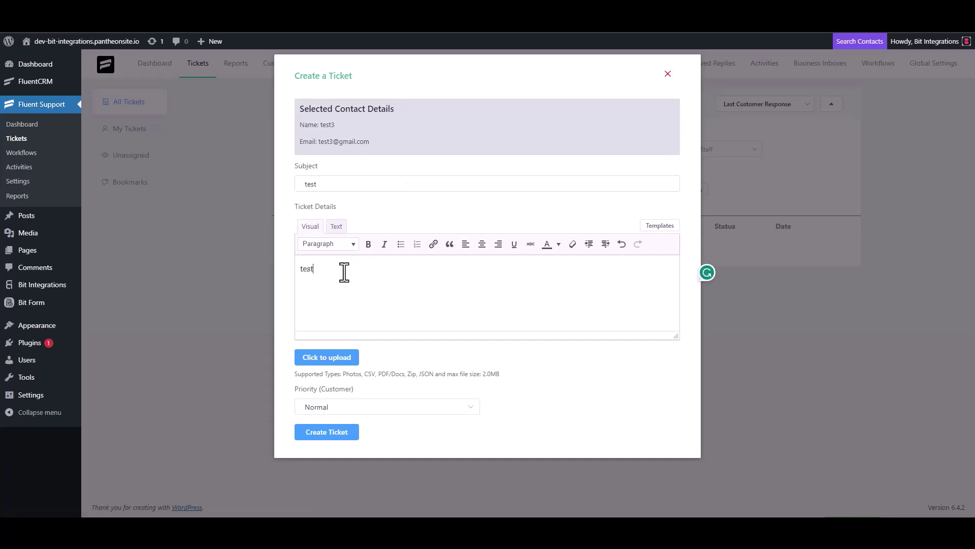
left_click(329, 432)
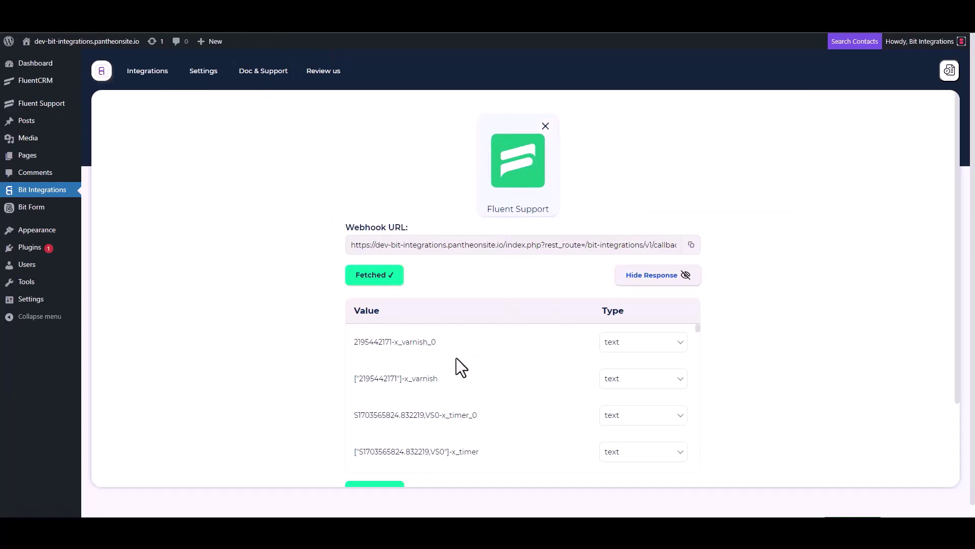
- Review the fetched ticket data, then filter actions by 'perf' and pick PerfexCRM
scroll(453, 358, "down", 3)
scroll(317, 391, "down", 3)
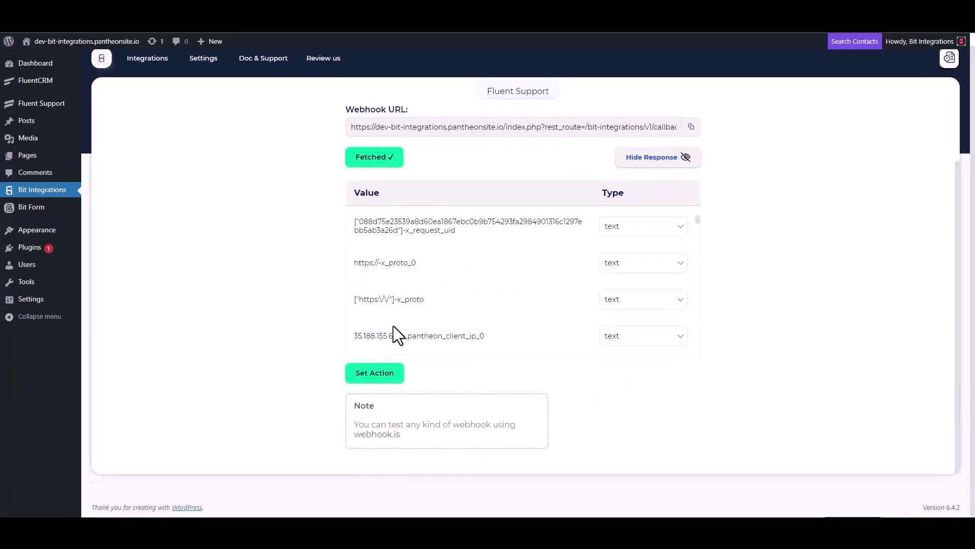
scroll(451, 272, "down", 5)
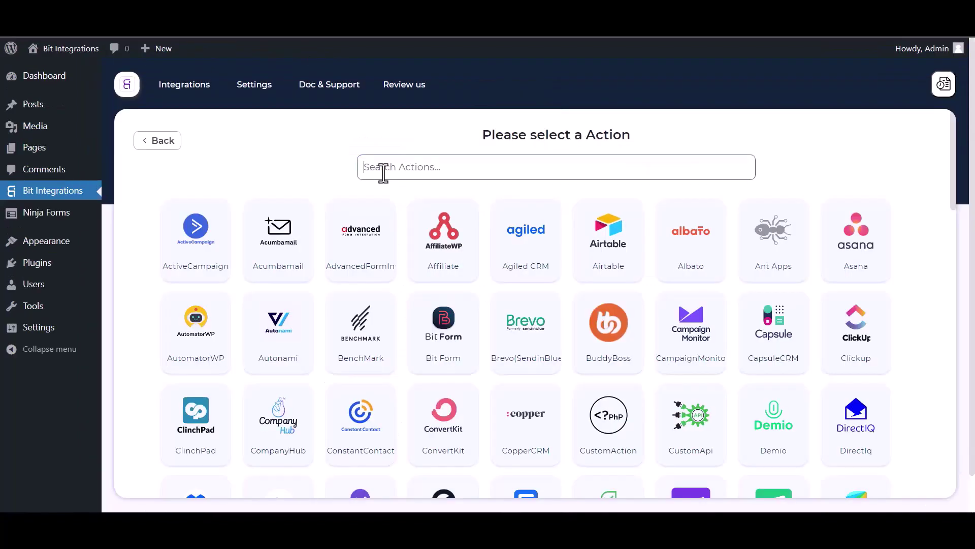
left_click(383, 173)
type("perf")
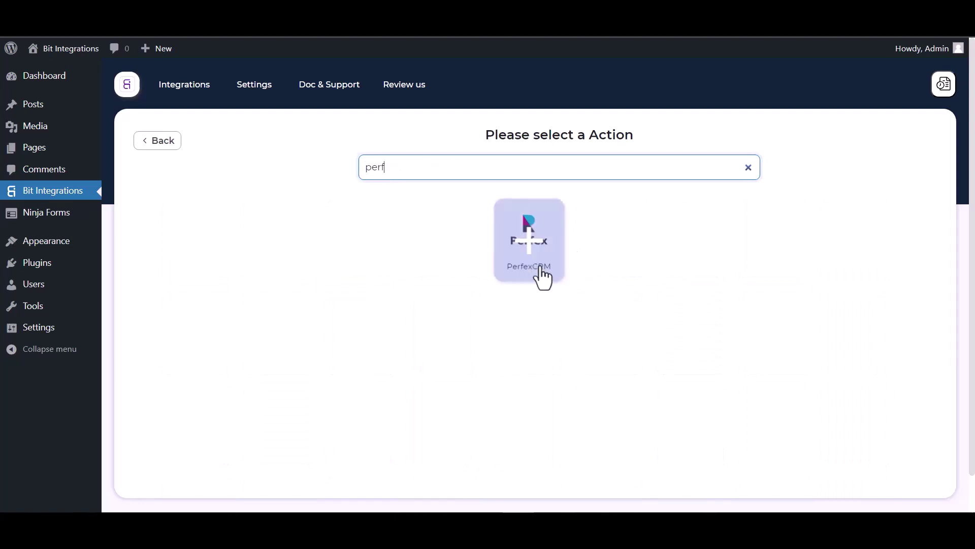
left_click(536, 270)
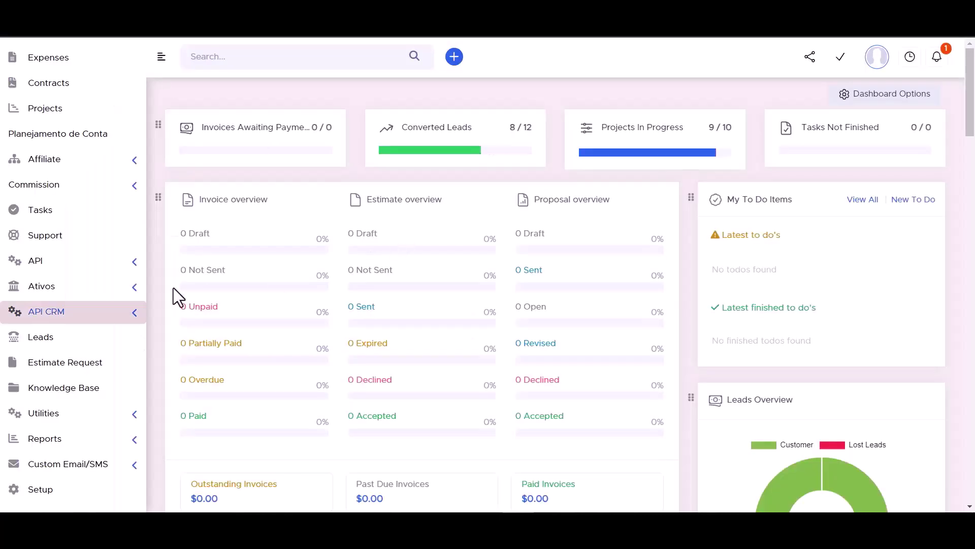
- Copy the API URL from Perfex's API CRM token manager into the Access API URL field
left_click(135, 317)
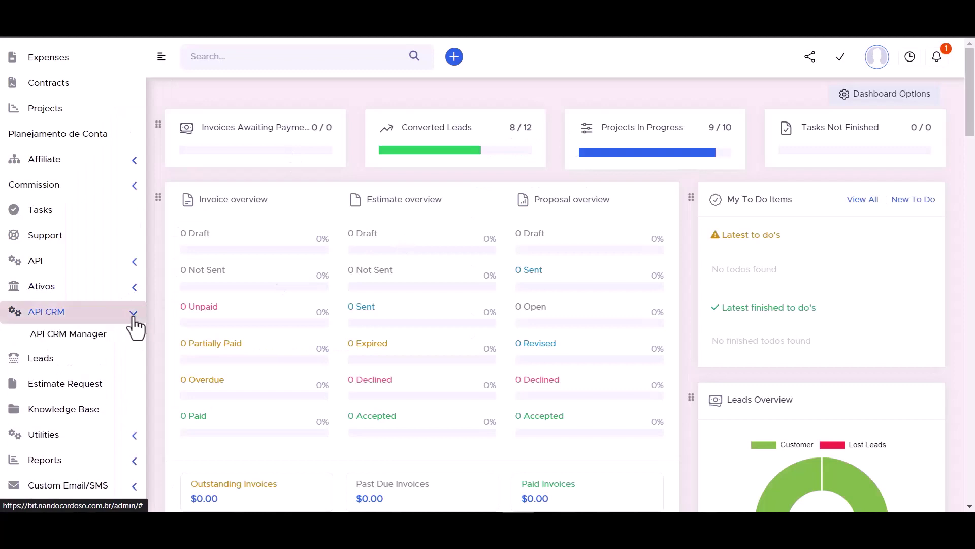
left_click(77, 339)
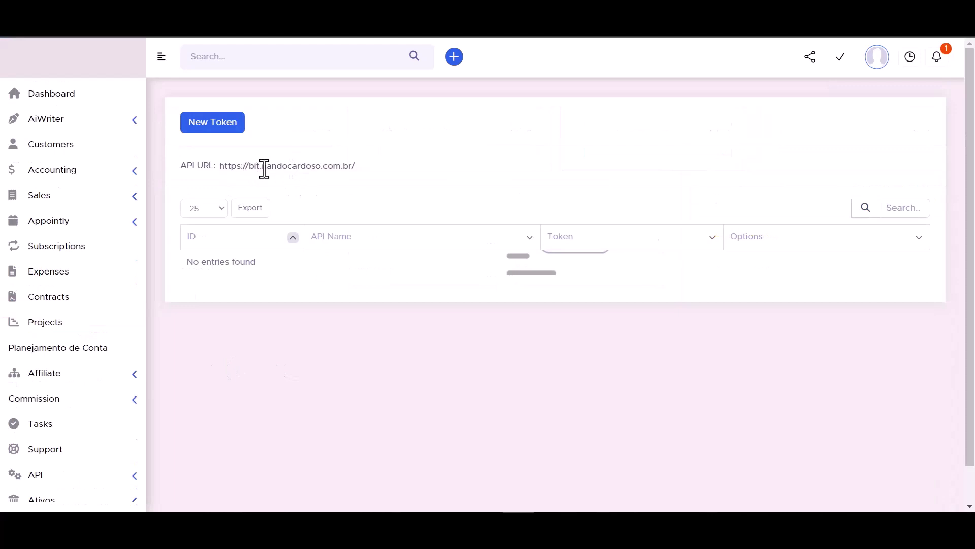
triple_click(264, 168)
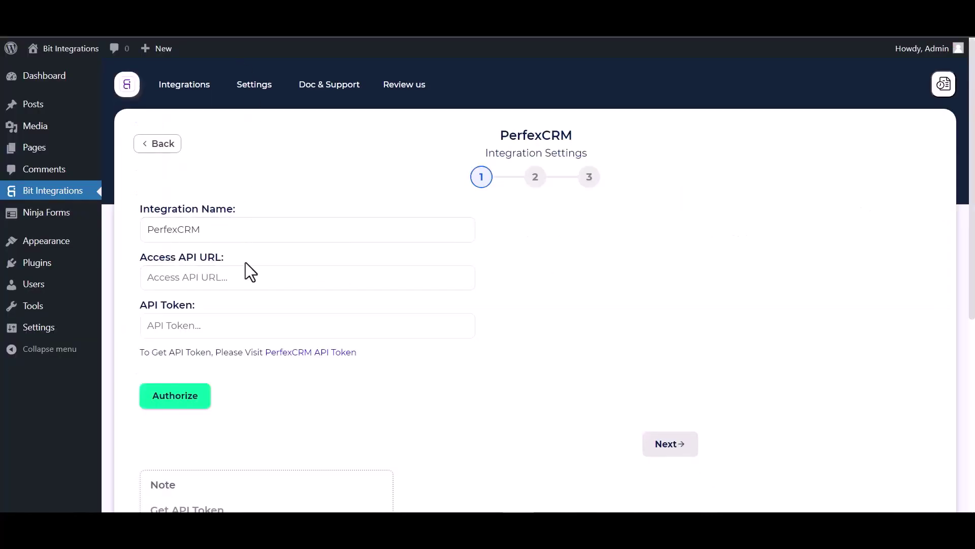
left_click(236, 276)
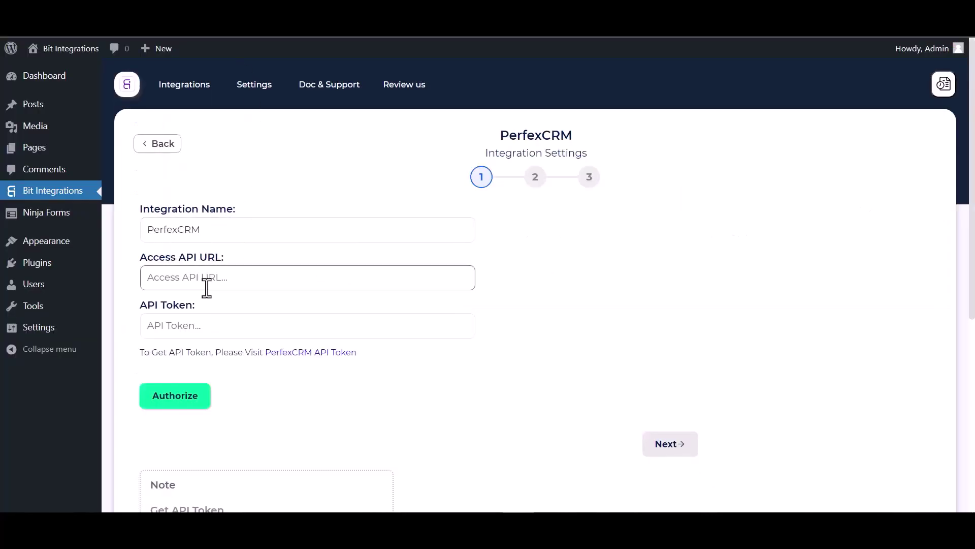
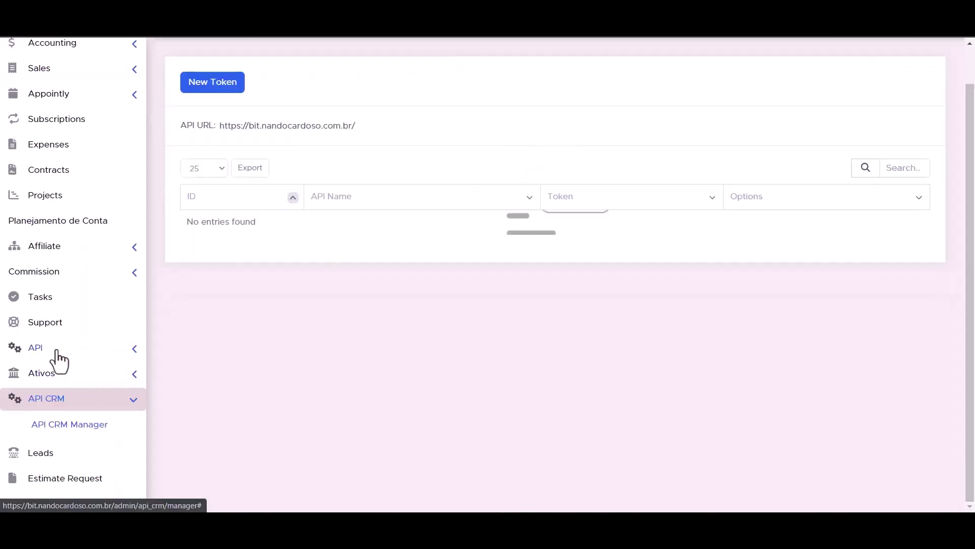
left_click(136, 350)
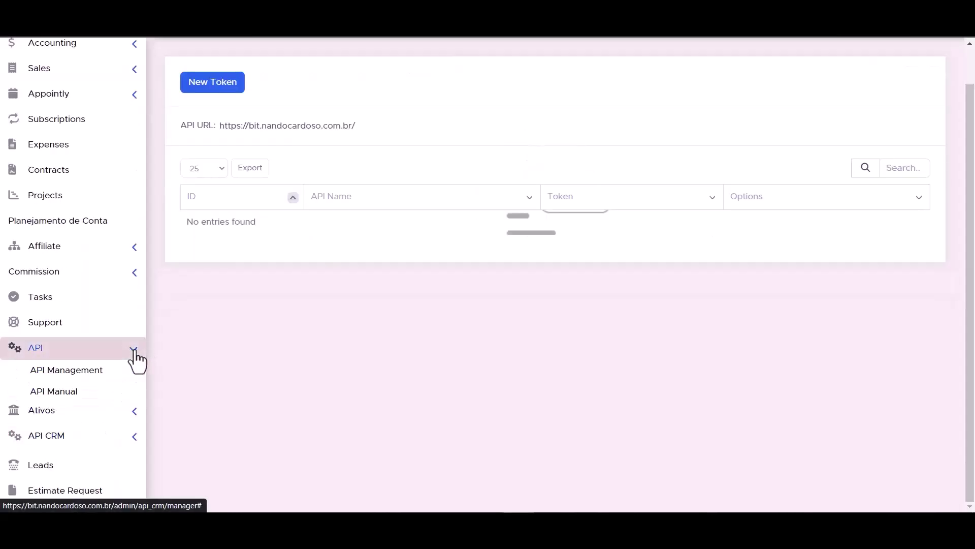
- Start a new API token named 'Bit Integrations' expiring on 2023-09-30
left_click(78, 377)
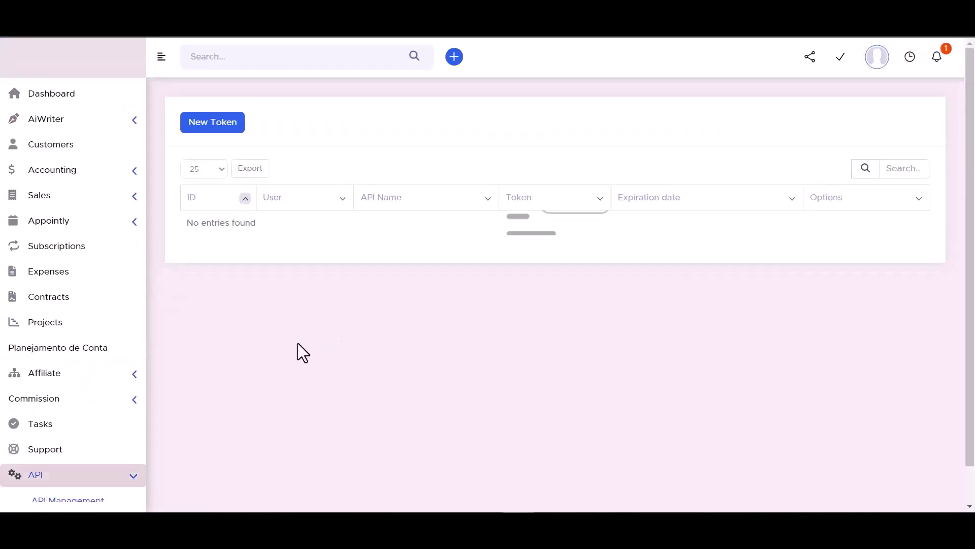
left_click(214, 122)
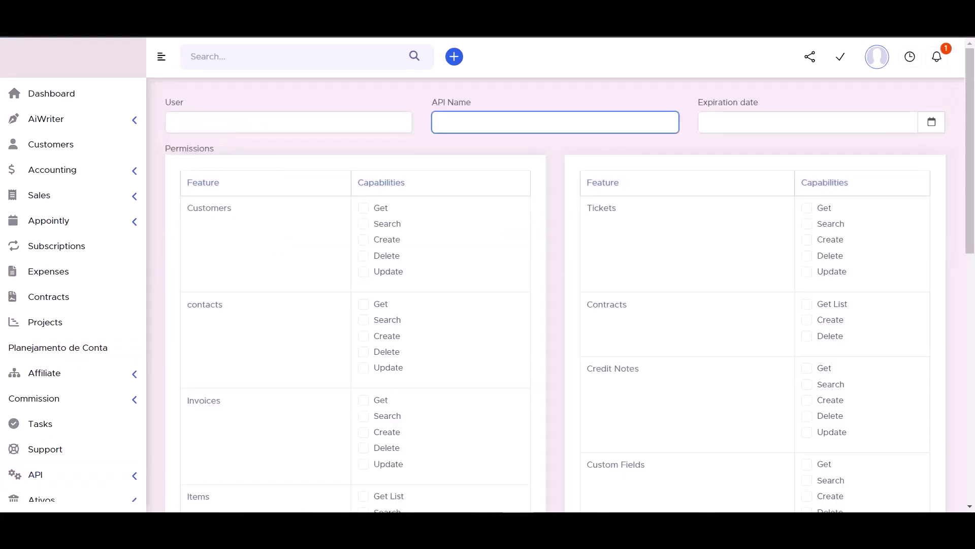
left_click(341, 134)
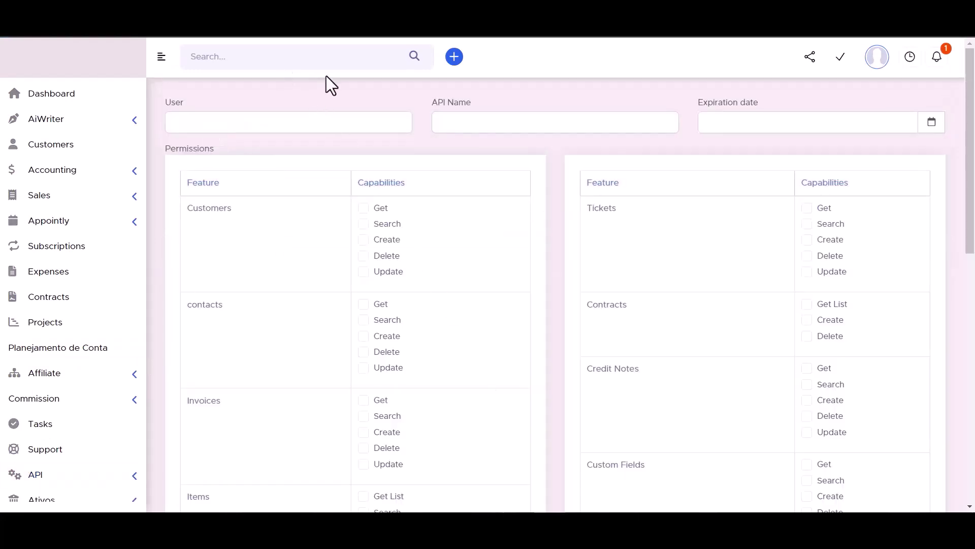
left_click(465, 121)
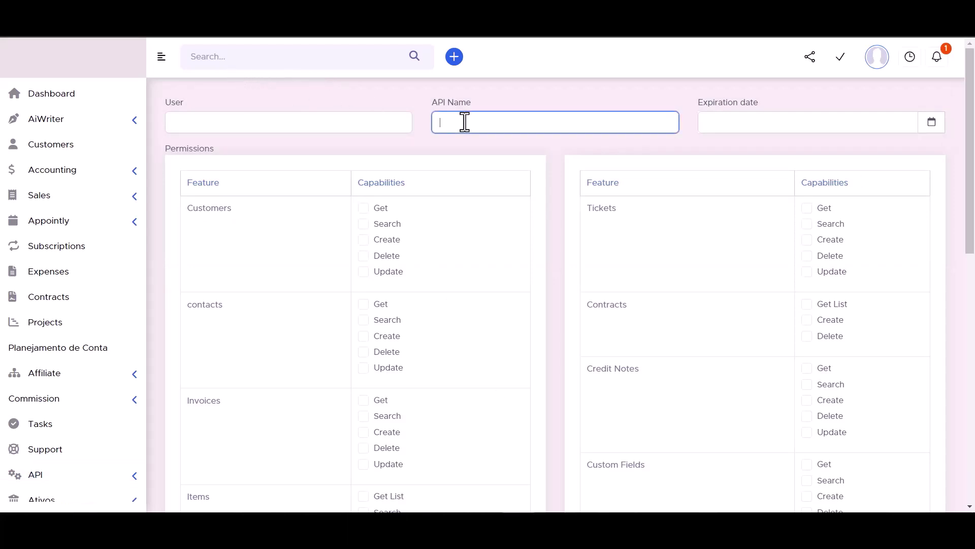
type("Bit Integrations")
left_click(931, 122)
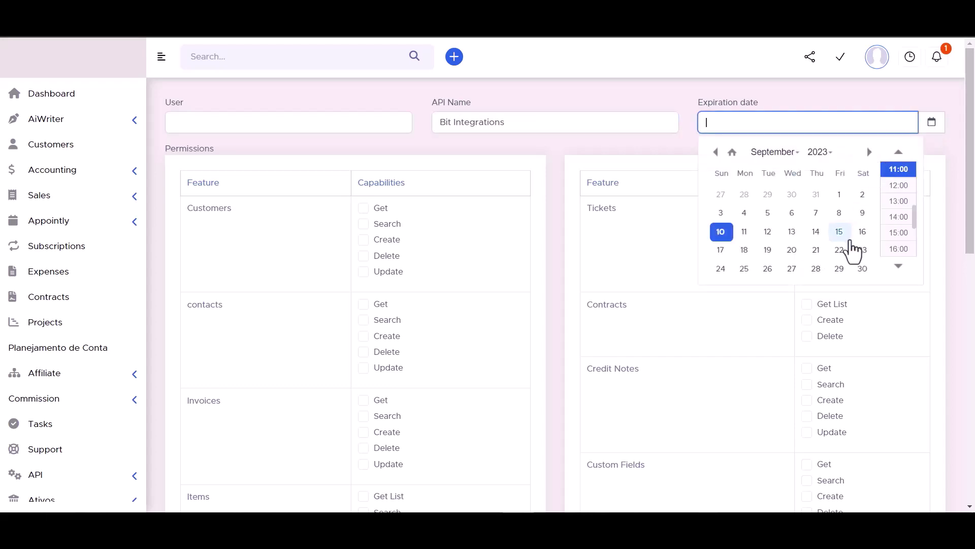
left_click(862, 269)
left_click(820, 152)
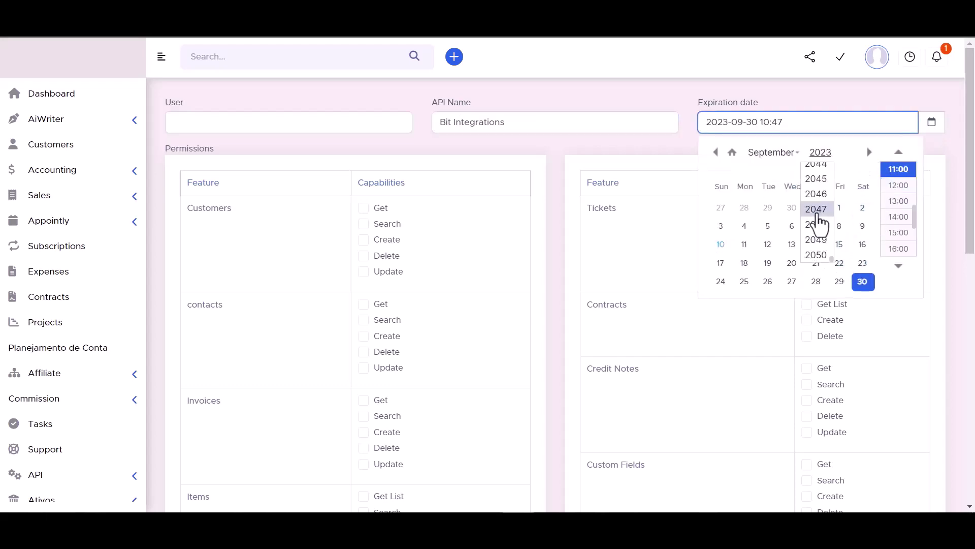
left_click(818, 181)
left_click(661, 91)
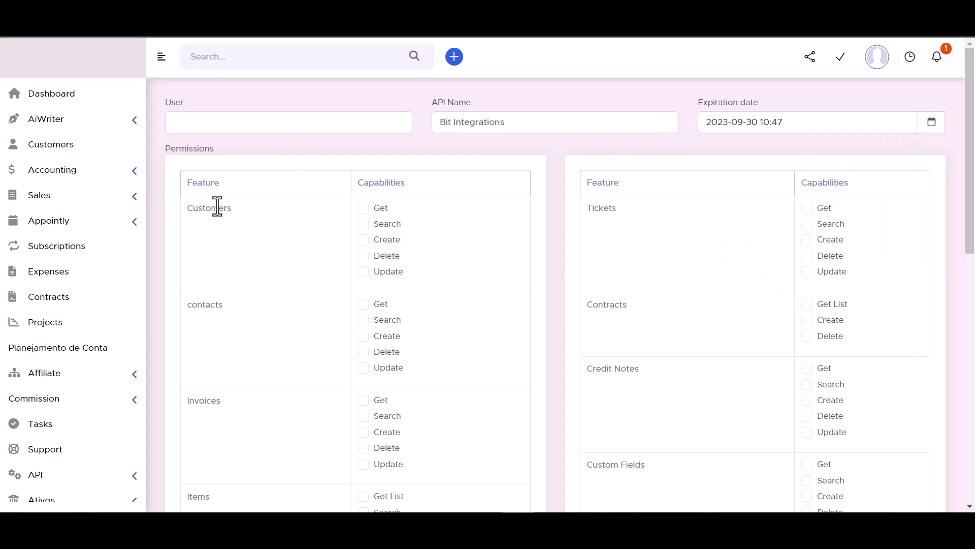
- Grant the token's Customers, Contracts, Tickets, Contacts, Invoices, Credit Notes, Items and Custom Fields permissions
left_click(364, 209)
left_click(364, 255)
left_click(363, 271)
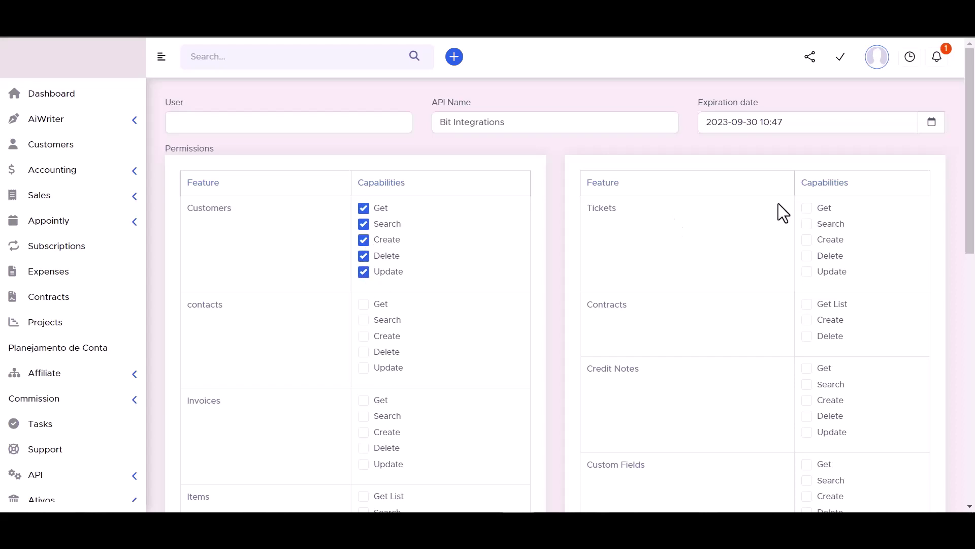
left_click(811, 304)
left_click(808, 320)
left_click(807, 255)
left_click(806, 239)
left_click(806, 224)
left_click(806, 208)
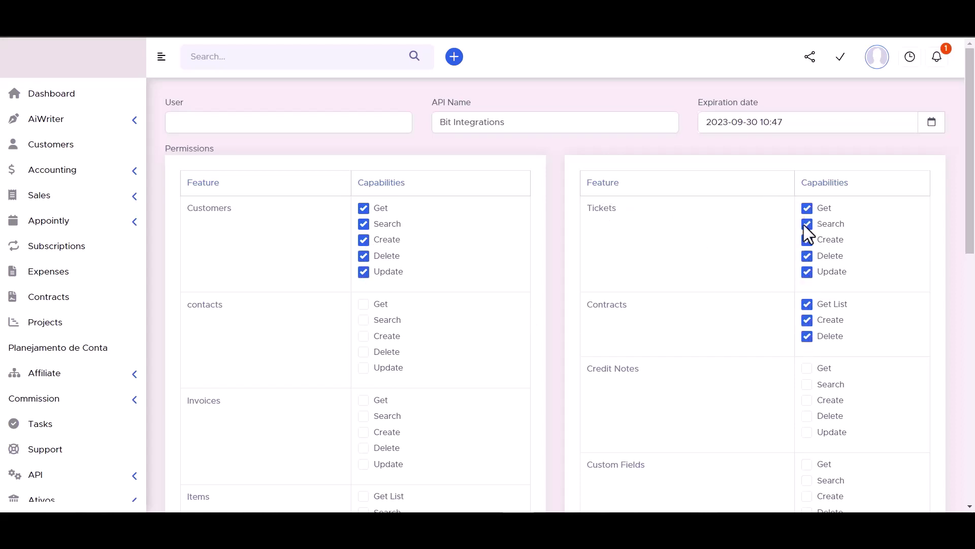
left_click(364, 304)
left_click(364, 336)
left_click(363, 352)
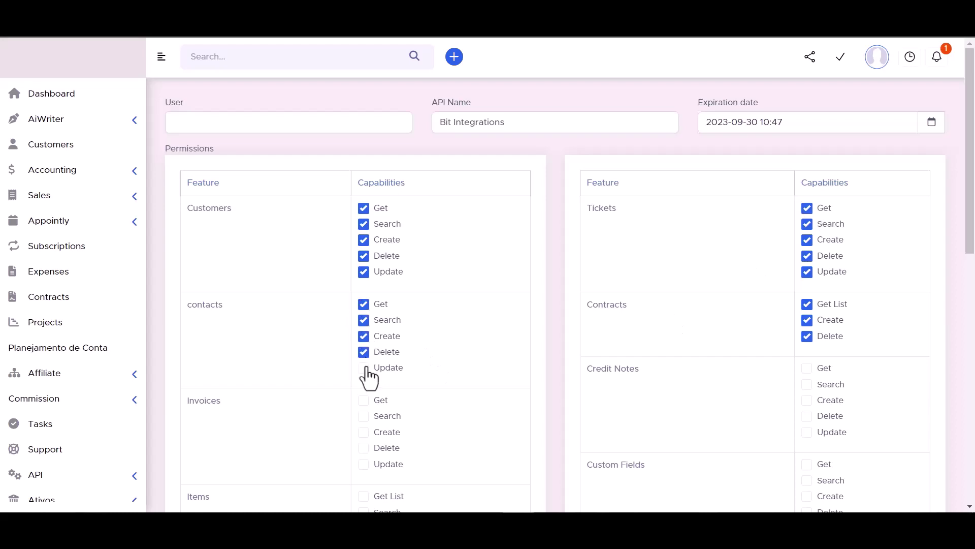
left_click(364, 367)
scroll(437, 279, "down", 3)
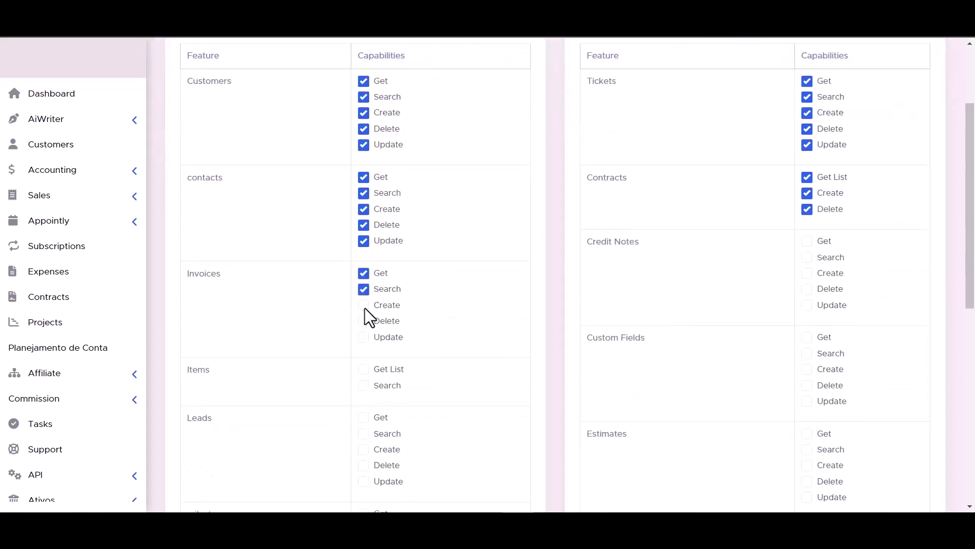
left_click(364, 305)
left_click(807, 304)
left_click(807, 289)
left_click(807, 273)
scroll(459, 310, "down", 3)
left_click(363, 242)
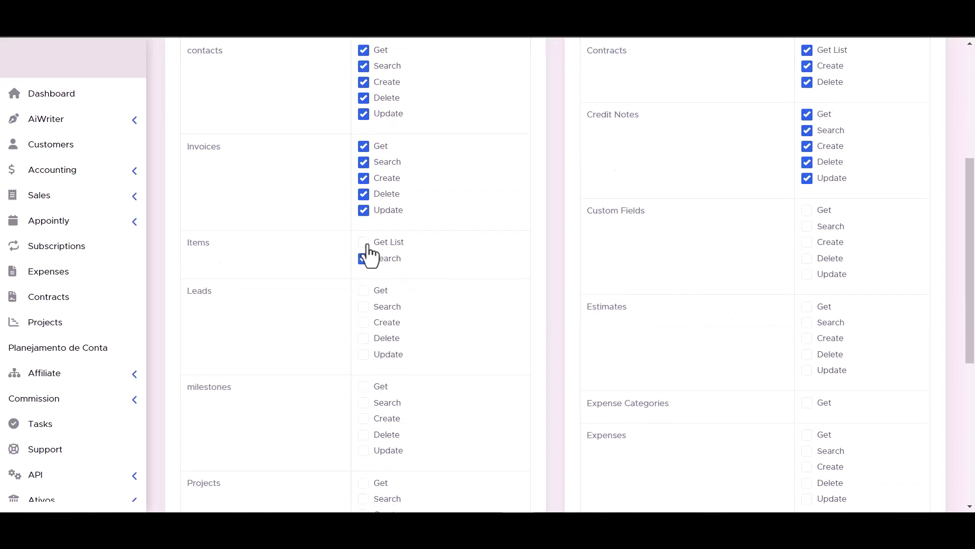
left_click(364, 258)
left_click(806, 274)
left_click(806, 258)
left_click(807, 241)
left_click(806, 210)
left_click(806, 226)
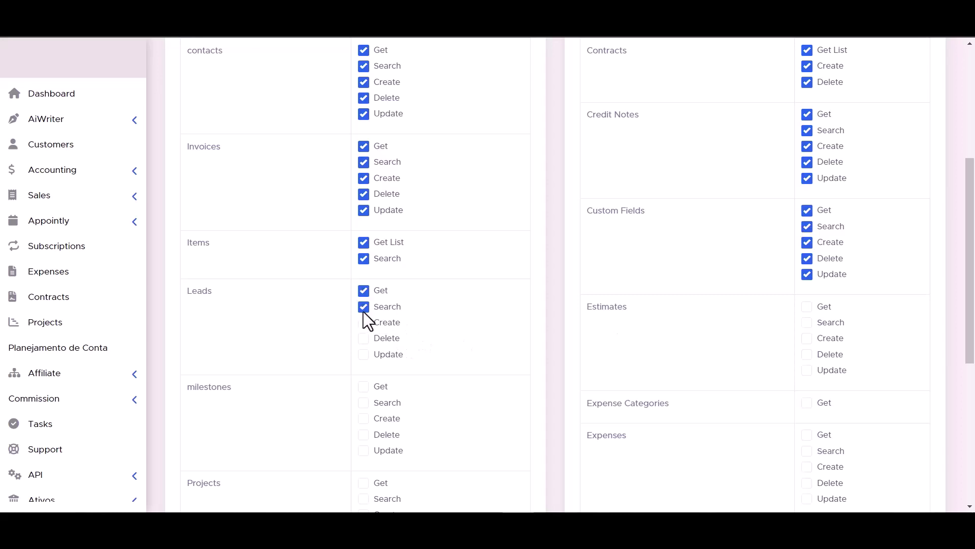
- Grant the Leads, Estimates, Projects, Expenses, Staff, Payments and Tasks permissions, then copy the new token
left_click(364, 337)
left_click(363, 354)
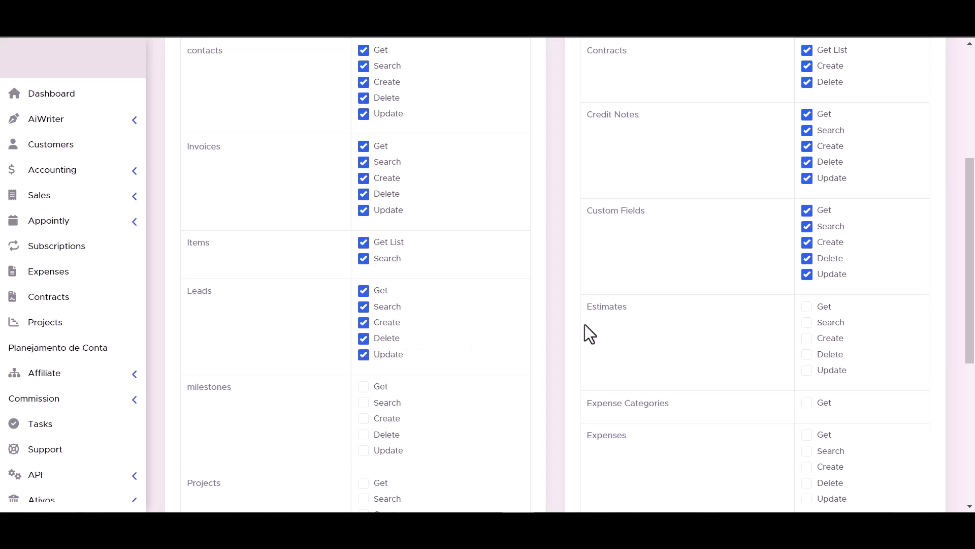
left_click(807, 322)
left_click(807, 338)
left_click(807, 354)
left_click(807, 370)
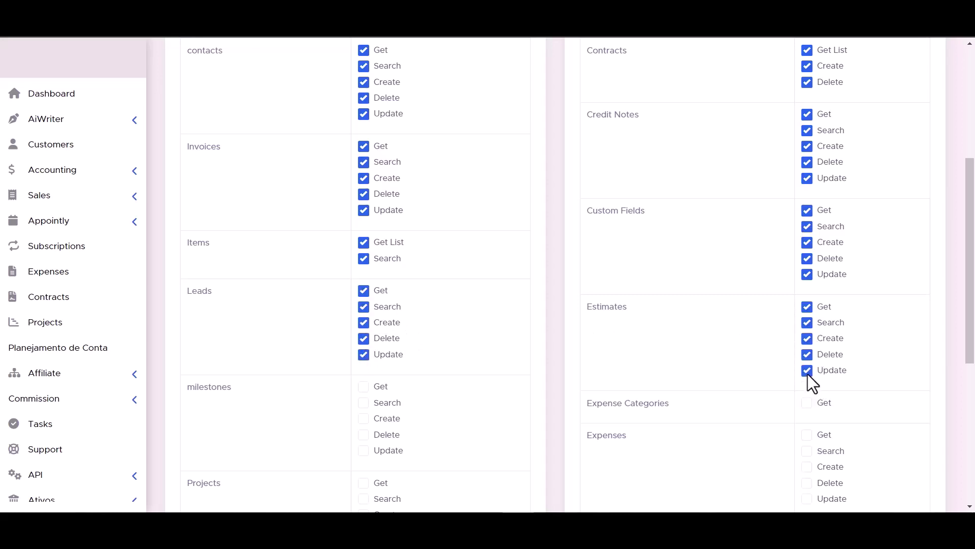
scroll(807, 373, "down", 1)
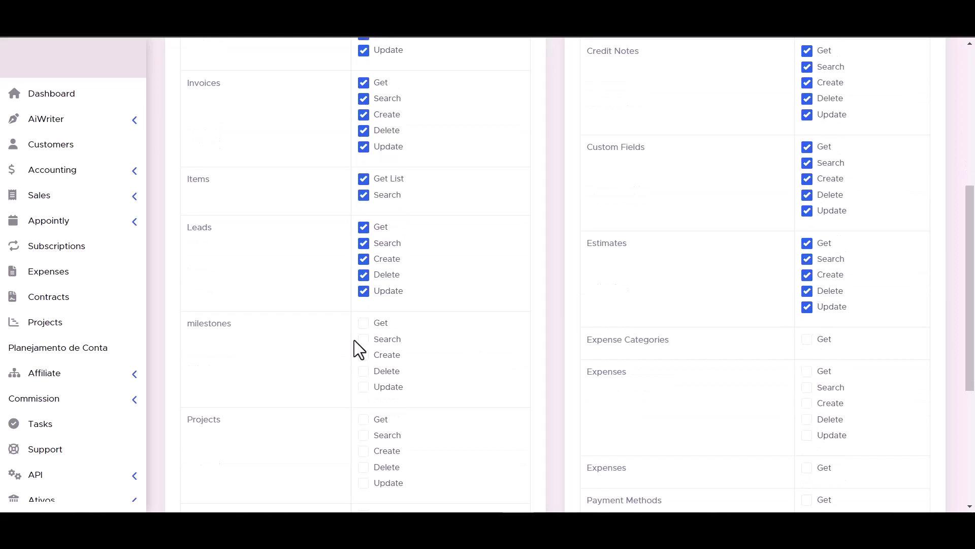
scroll(366, 335, "down", 2)
scroll(709, 229, "down", 1)
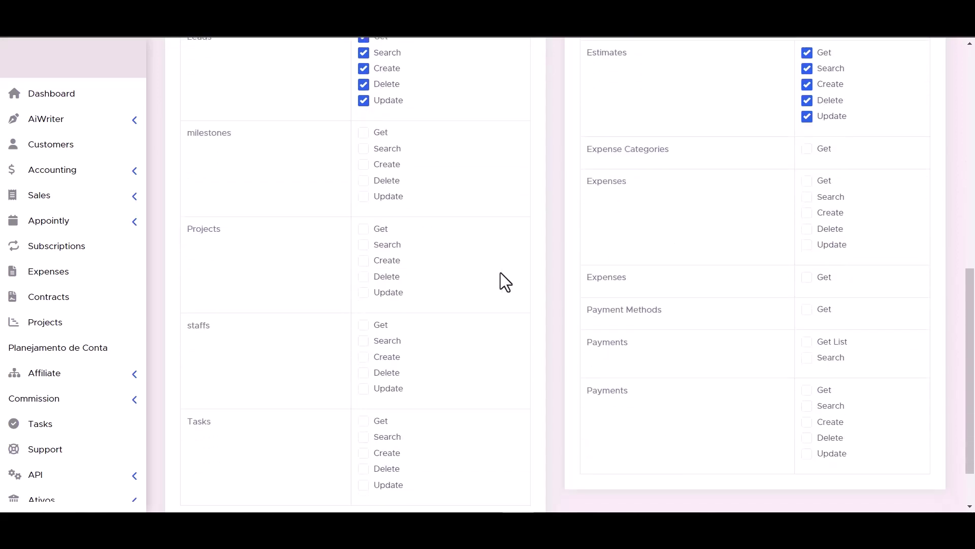
scroll(436, 203, "down", 1)
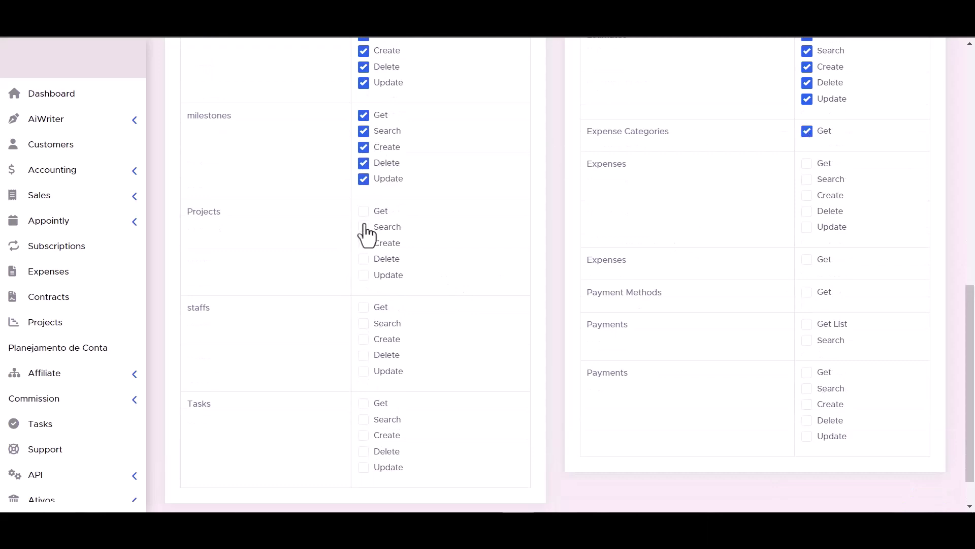
left_click(363, 259)
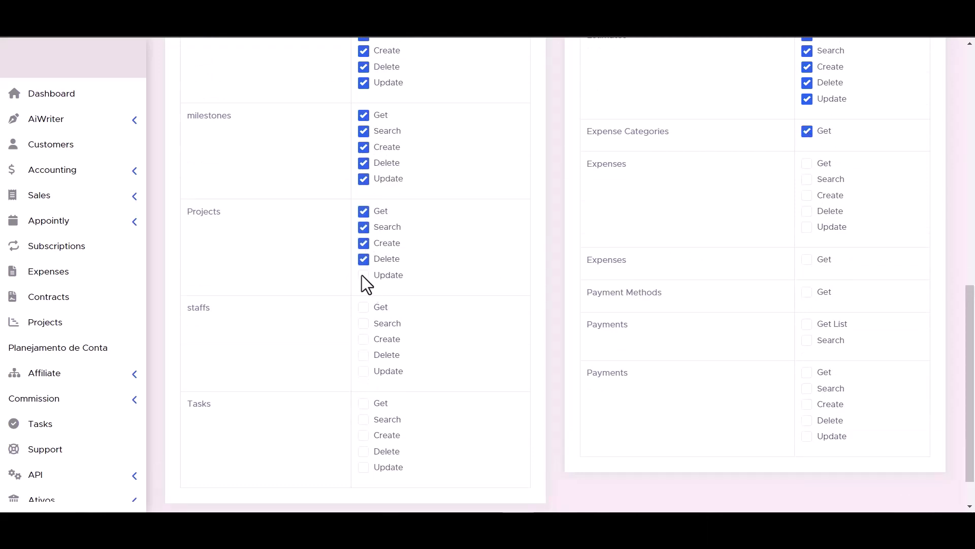
left_click(808, 227)
left_click(807, 211)
left_click(808, 196)
left_click(808, 180)
left_click(807, 163)
left_click(364, 308)
left_click(364, 355)
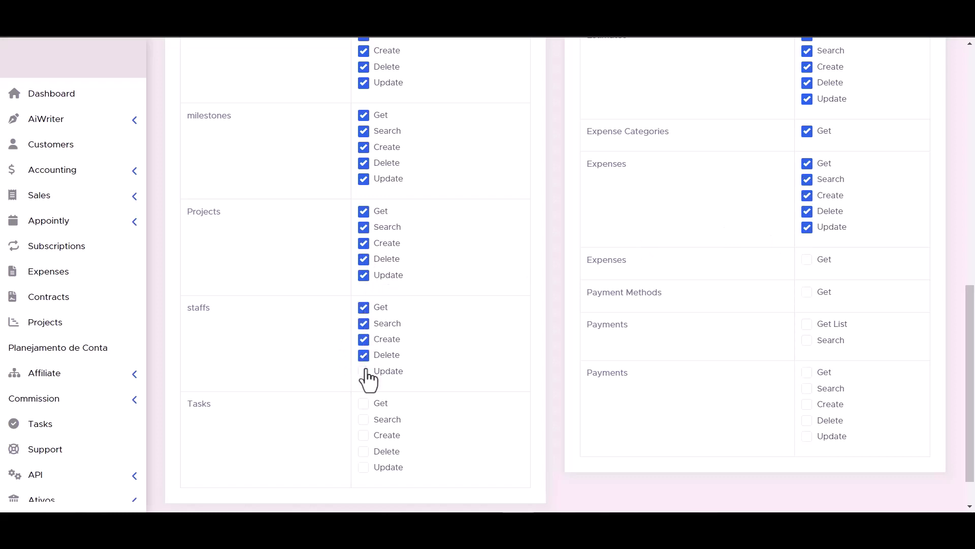
left_click(807, 260)
left_click(807, 324)
scroll(560, 332, "down", 1)
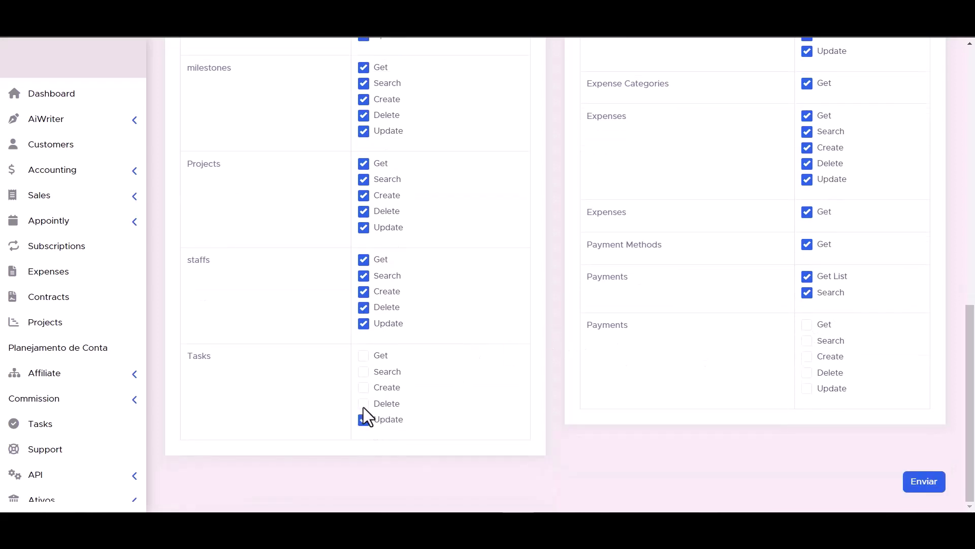
left_click(363, 372)
left_click(363, 355)
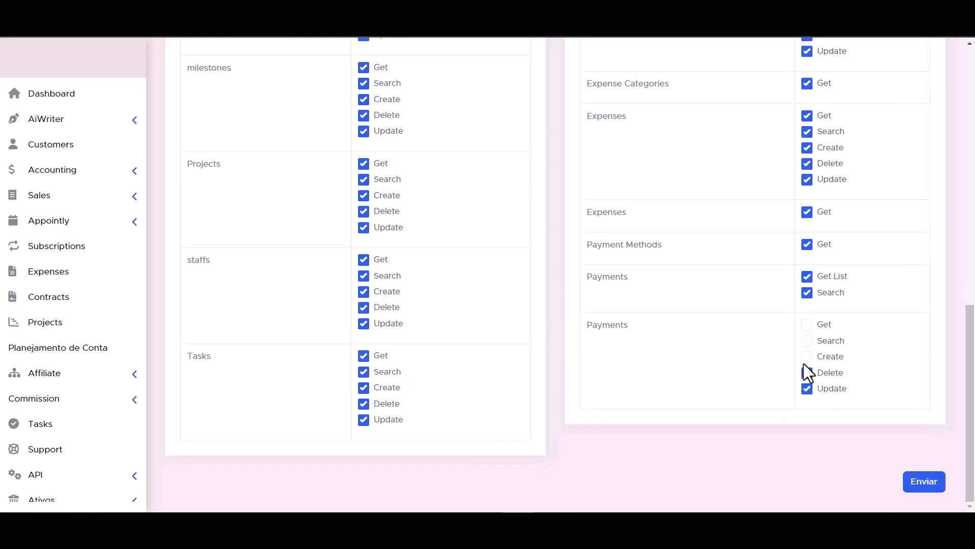
left_click(807, 326)
scroll(611, 404, "up", 1)
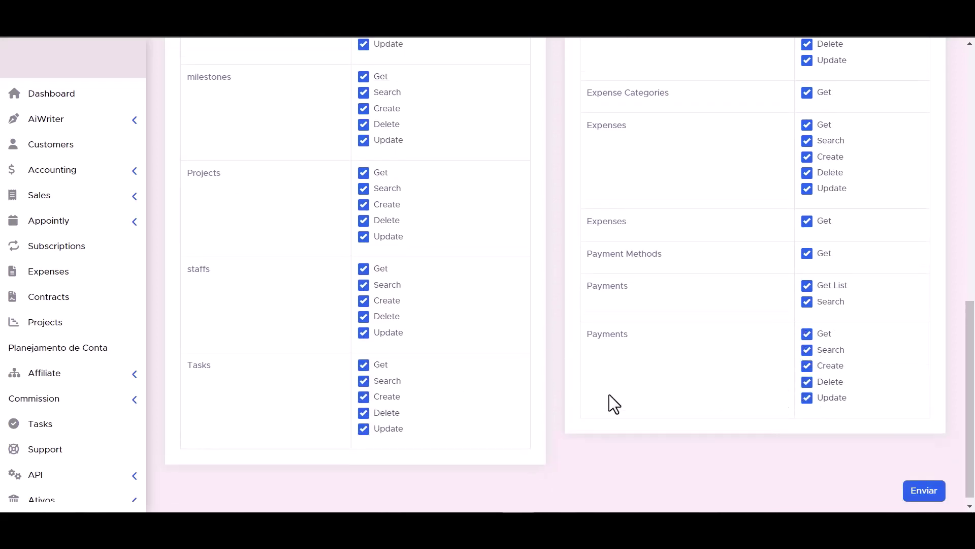
scroll(609, 394, "down", 1)
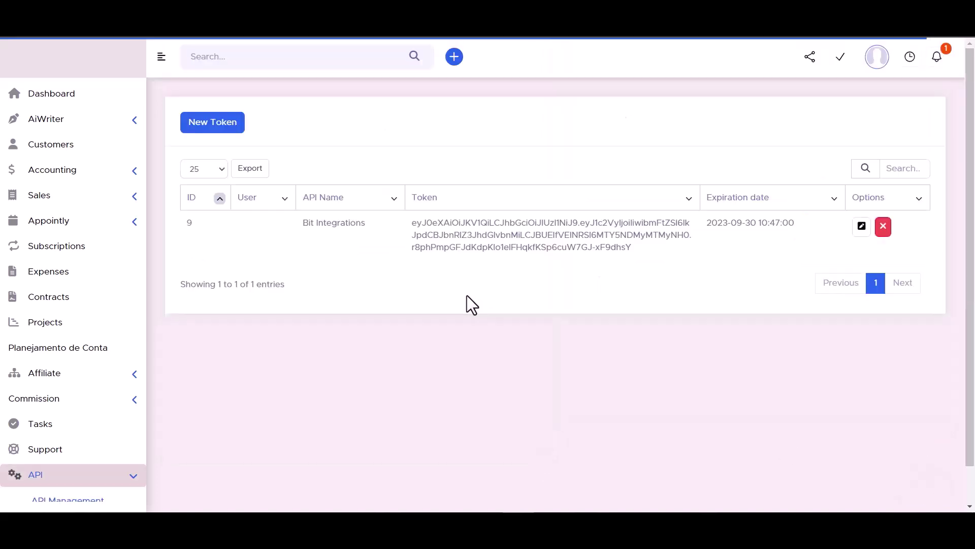
triple_click(491, 236)
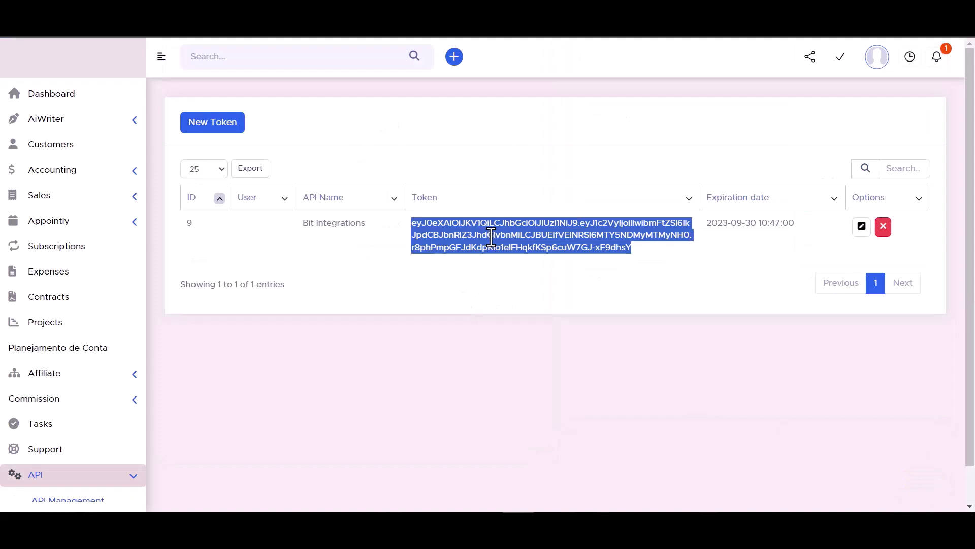
key("ctrl+c")
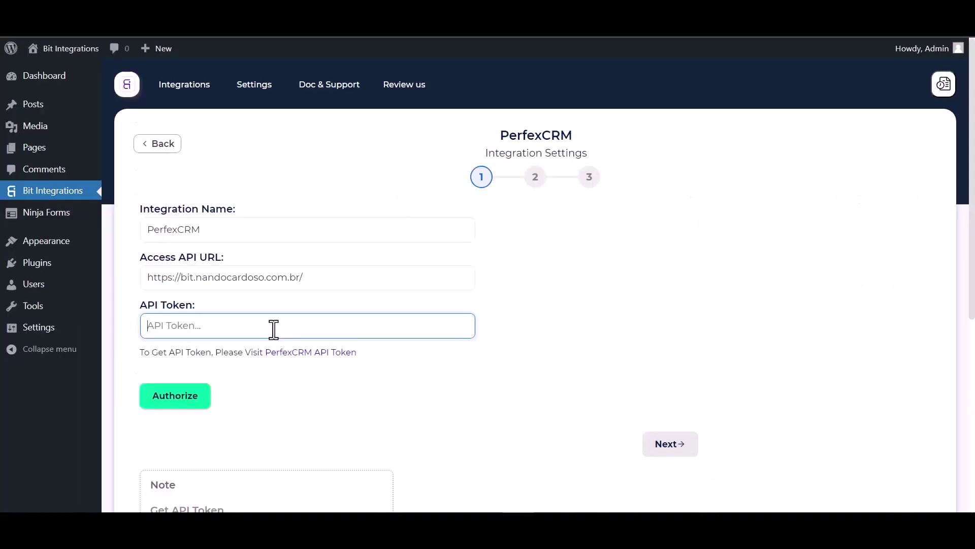
- Paste the API token, authorize the Perfex CRM connection and continue
key("ctrl+v")
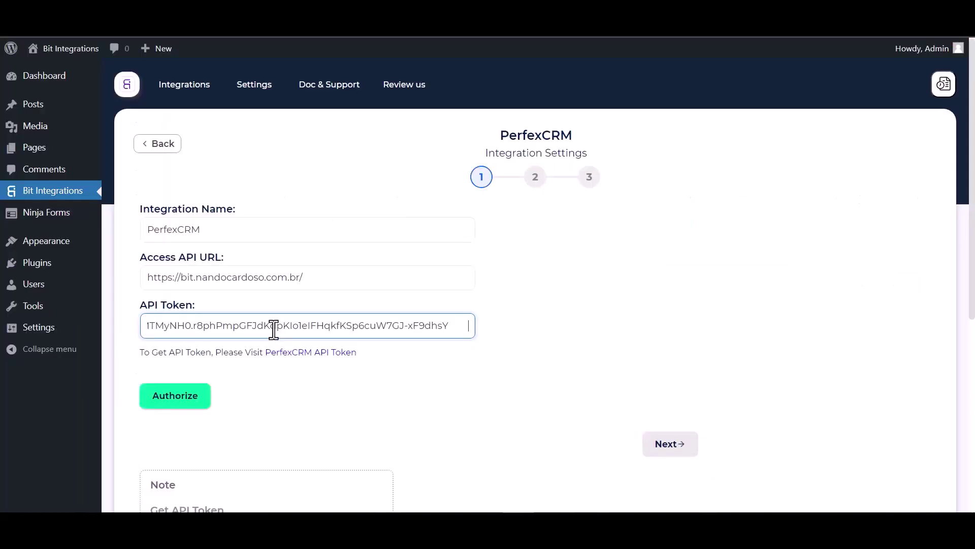
left_click(179, 401)
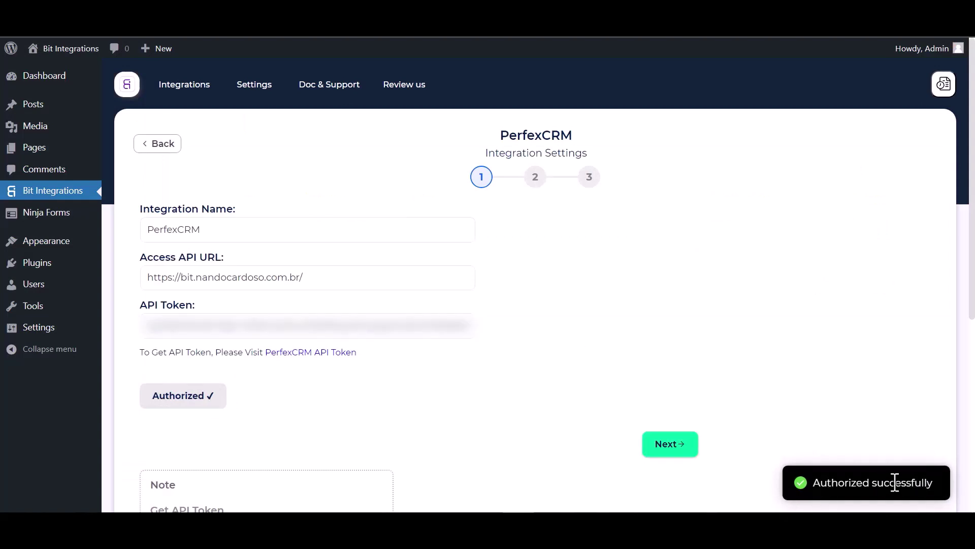
scroll(579, 298, "down", 1)
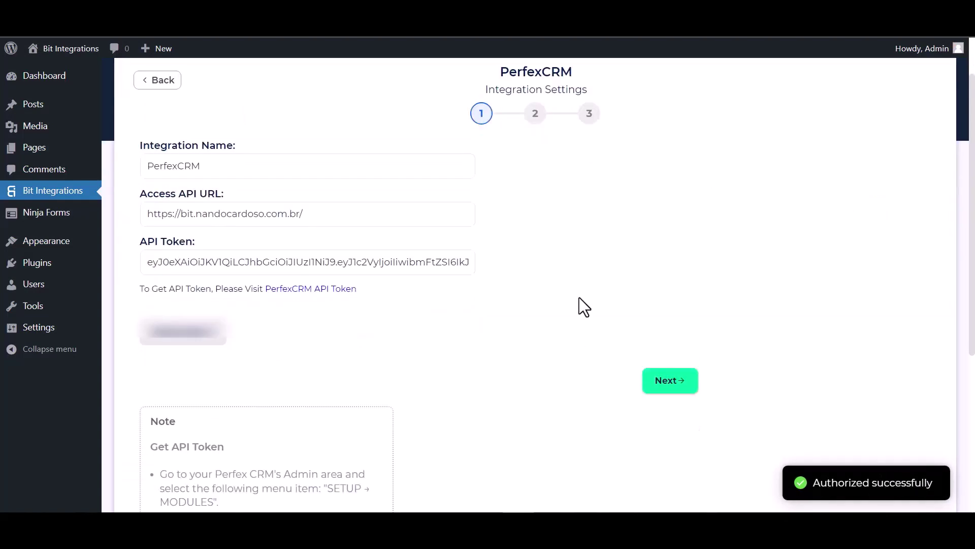
scroll(575, 304, "up", 1)
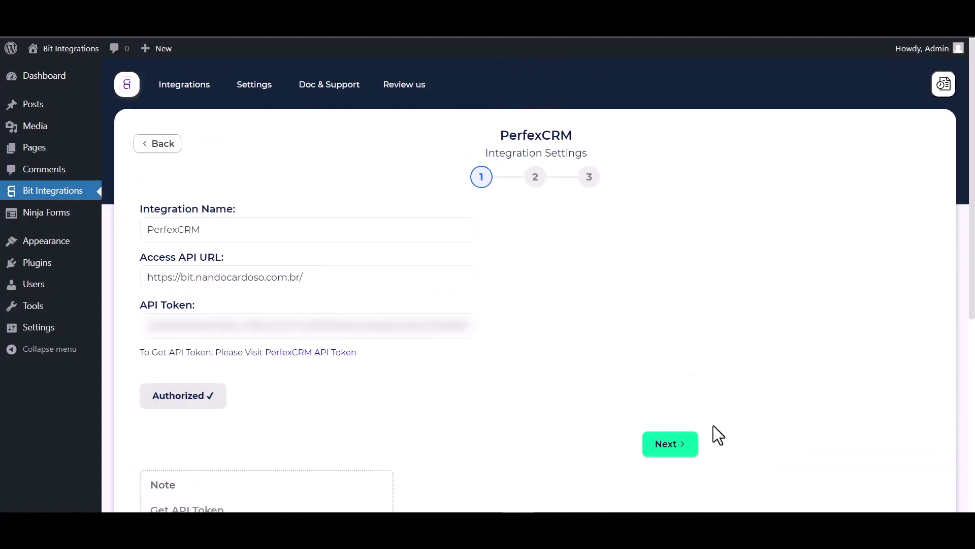
left_click(672, 446)
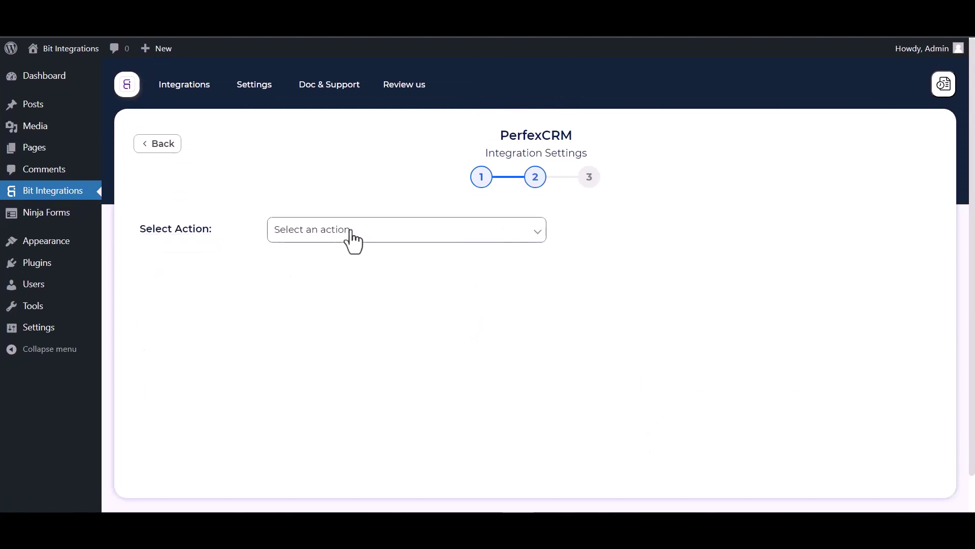
- Choose Create Contact as the PerfexCRM action and 'Bit Integrations' as the customer
left_click(385, 239)
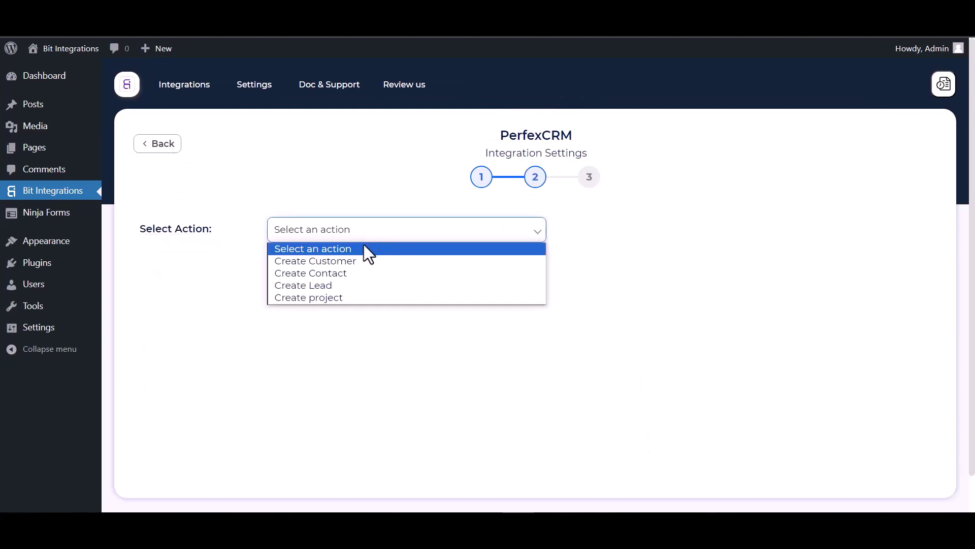
left_click(335, 278)
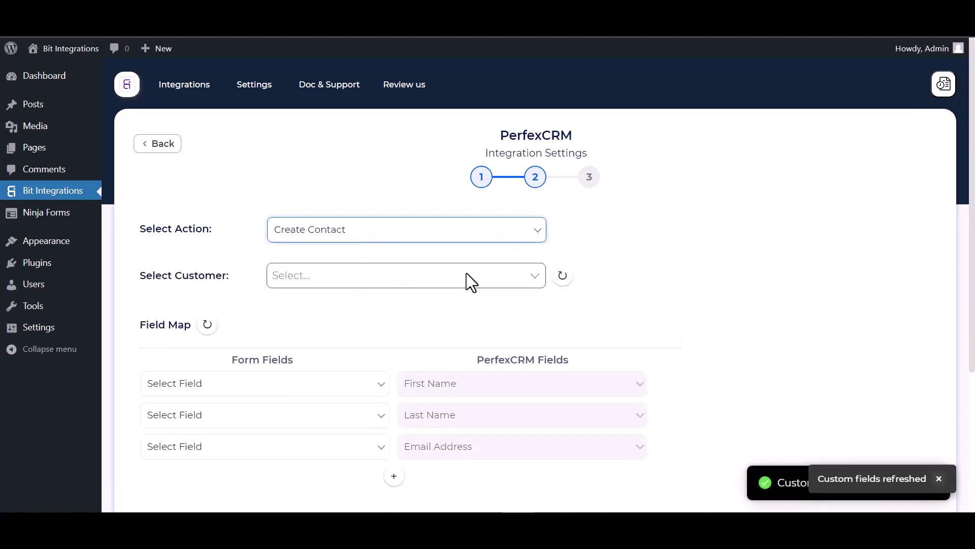
scroll(470, 300, "down", 1)
left_click(325, 237)
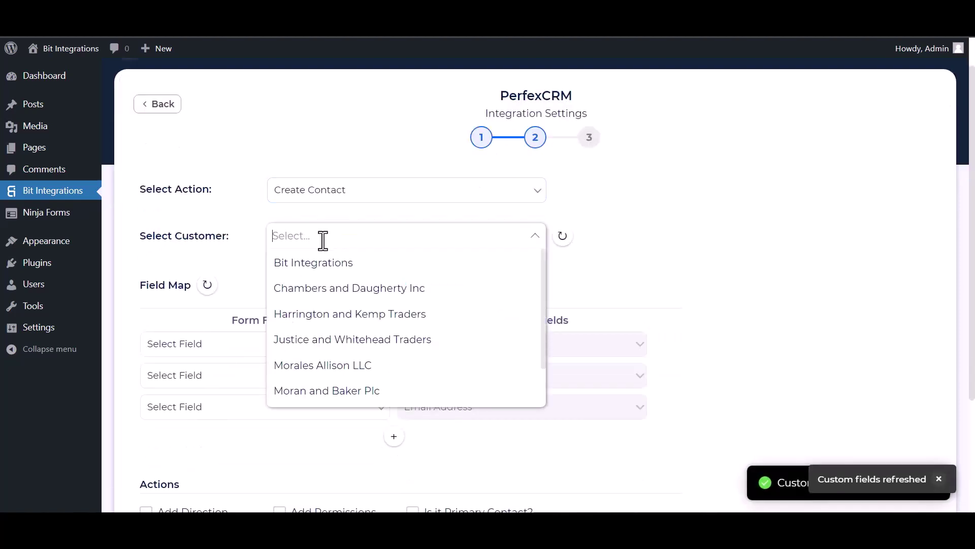
left_click(316, 274)
scroll(380, 249, "down", 4)
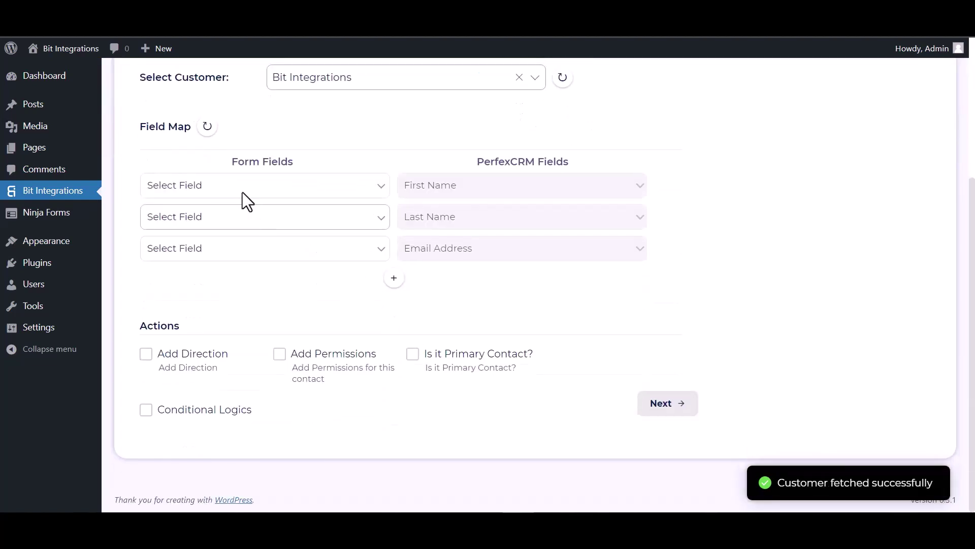
- Map First Name, Last Name, Email and Phone to the PerfexCRM First Name, Last Name, Email Address and Phone Number fields
left_click(282, 194)
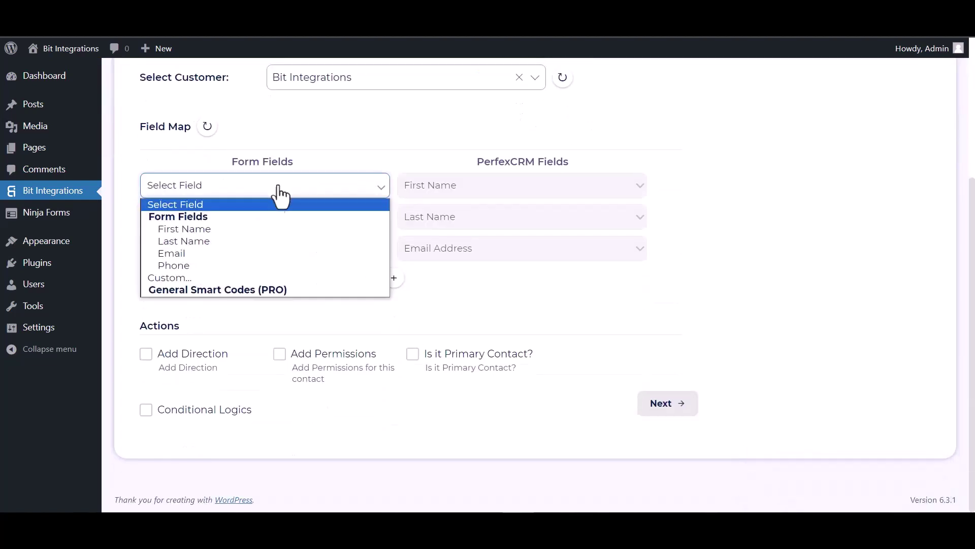
left_click(219, 231)
left_click(273, 228)
left_click(210, 271)
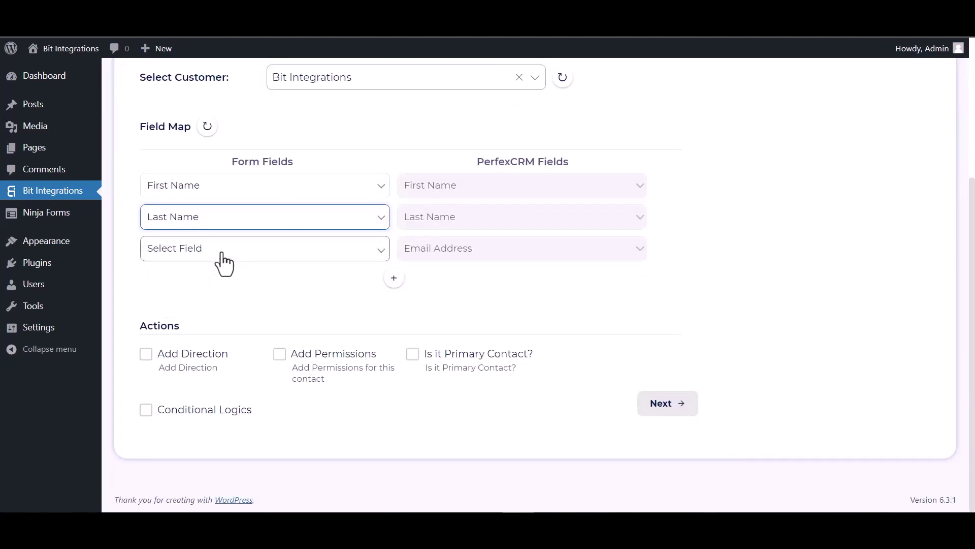
left_click(219, 253)
left_click(197, 316)
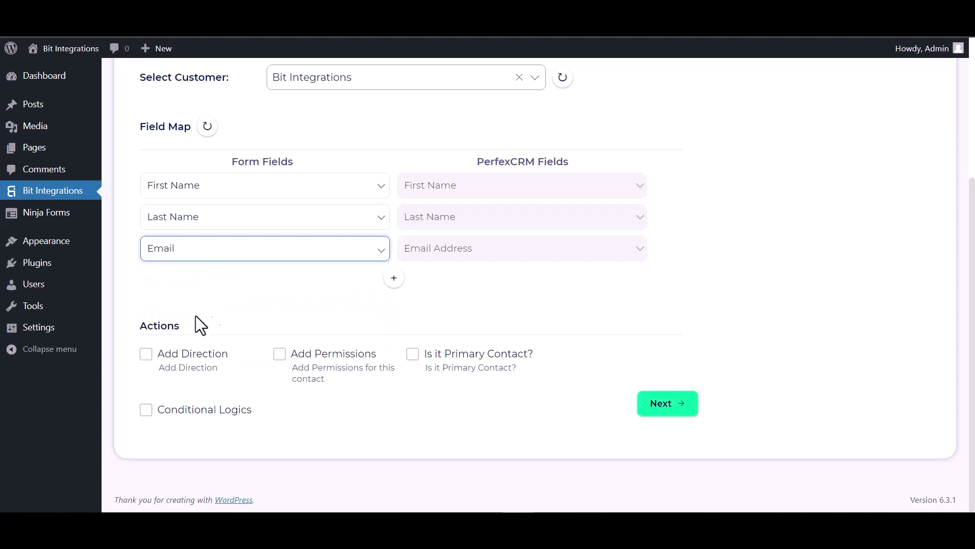
left_click(394, 278)
left_click(425, 291)
left_click(420, 322)
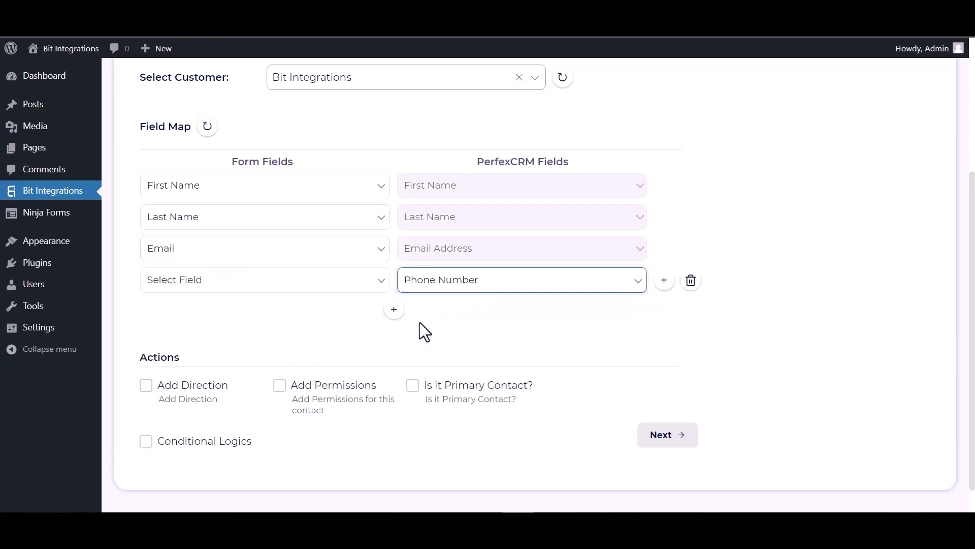
left_click(325, 284)
left_click(193, 359)
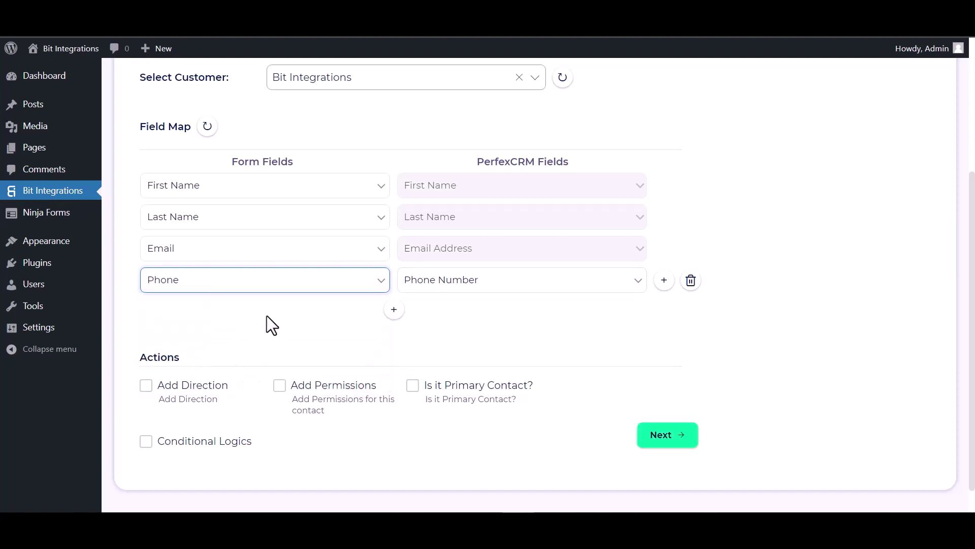
- Leave Conditional Logics off, then finish and save the PerfexCRM integration
scroll(304, 305, "down", 1)
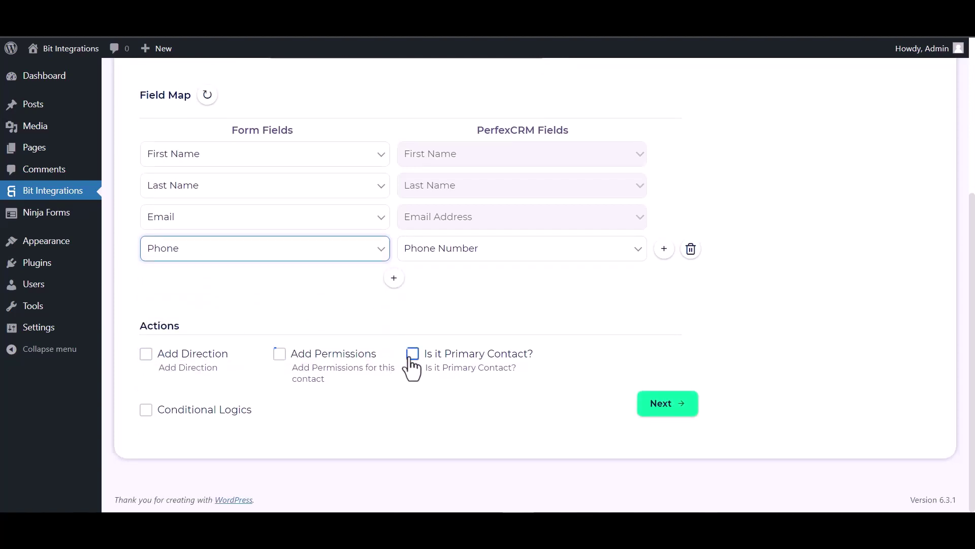
left_click(146, 410)
scroll(214, 373, "down", 2)
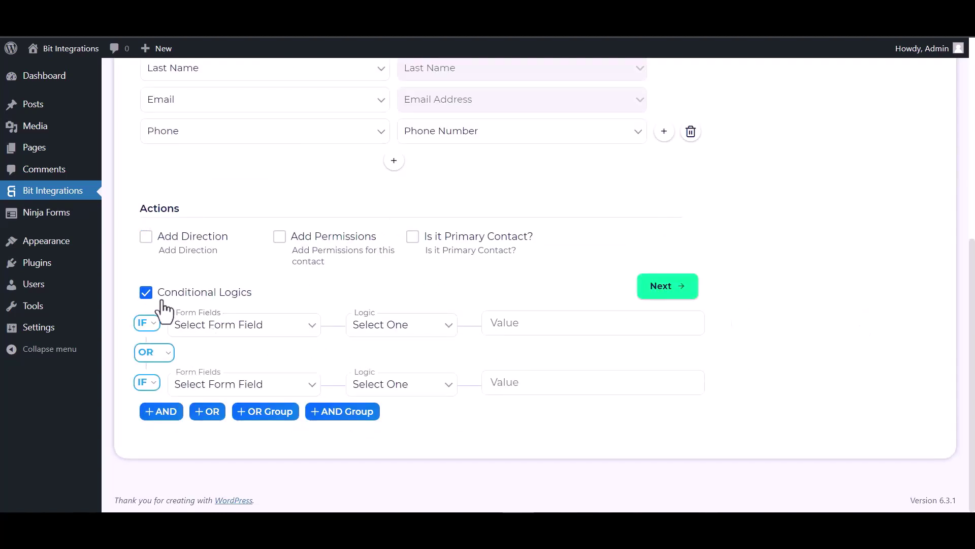
left_click(149, 296)
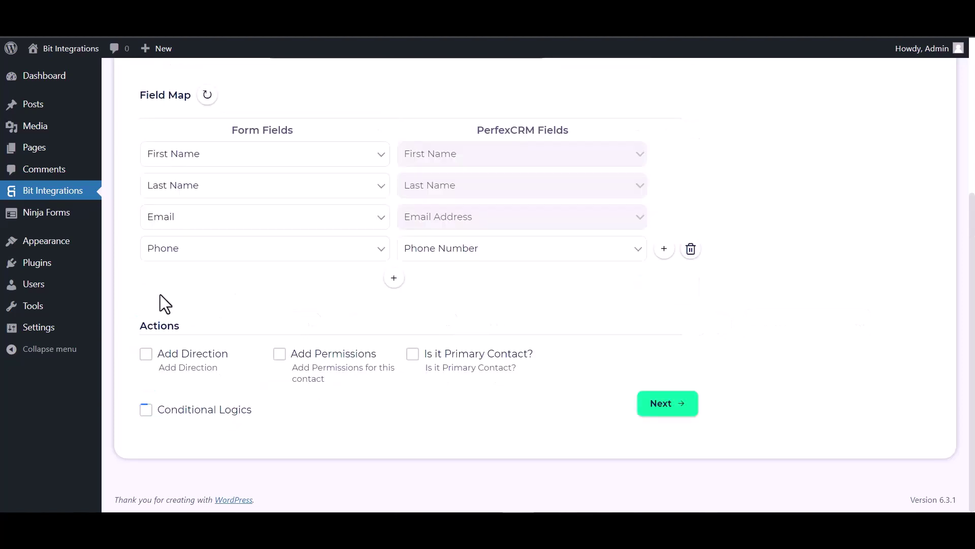
left_click(675, 412)
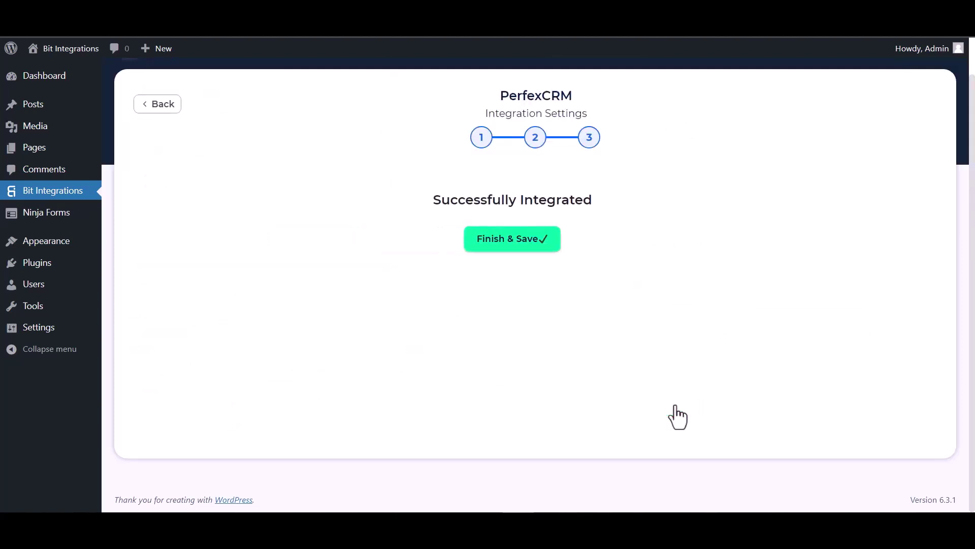
left_click(531, 239)
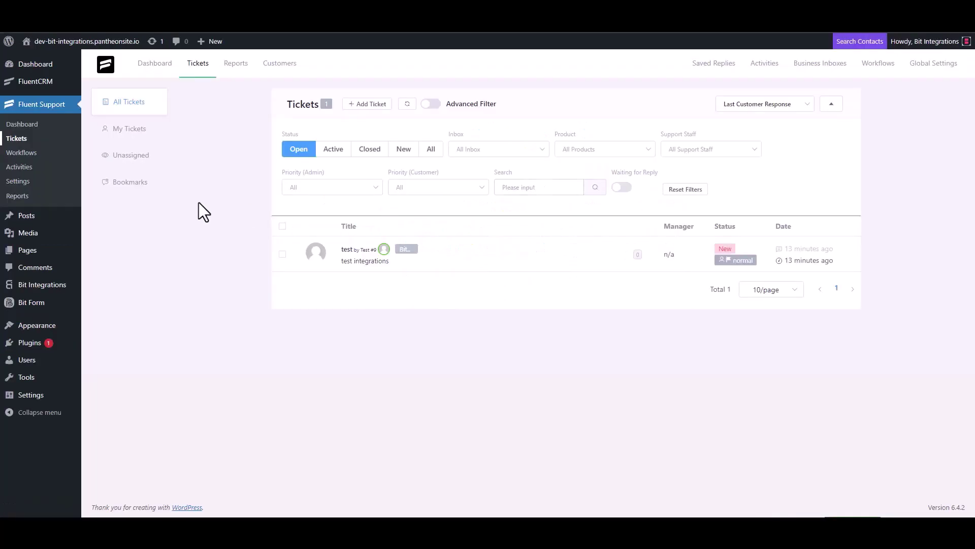
- Start a new ticket, search the contact's email, and choose to create a new contact
left_click(369, 105)
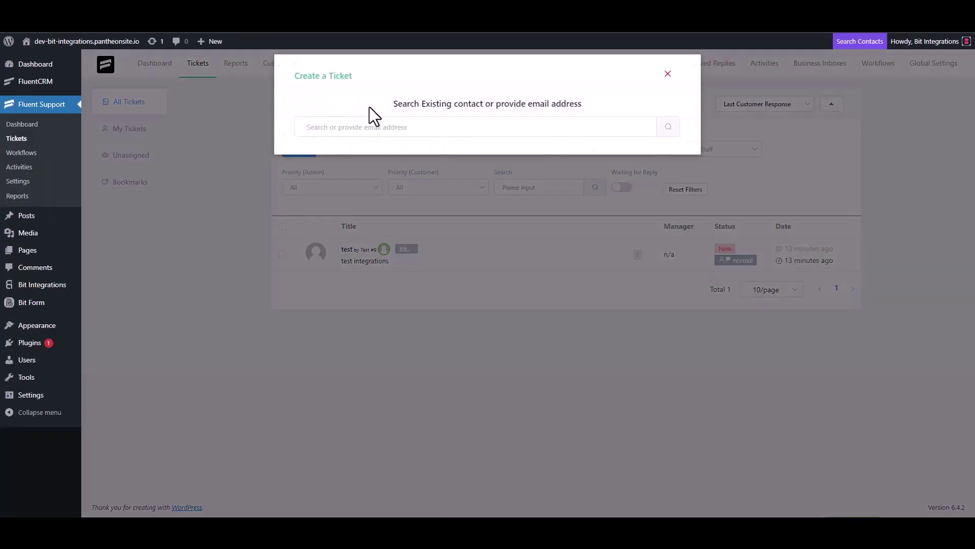
left_click(354, 133)
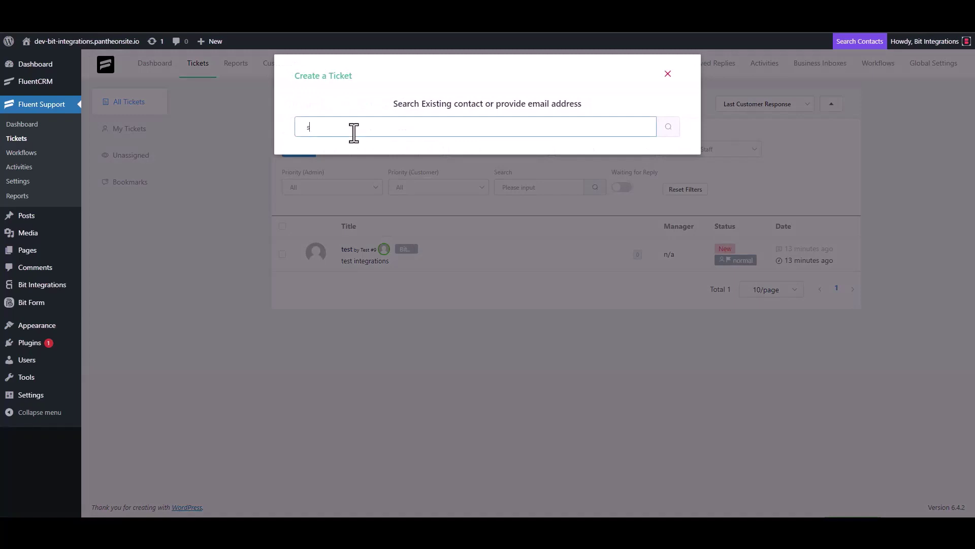
left_click(669, 130)
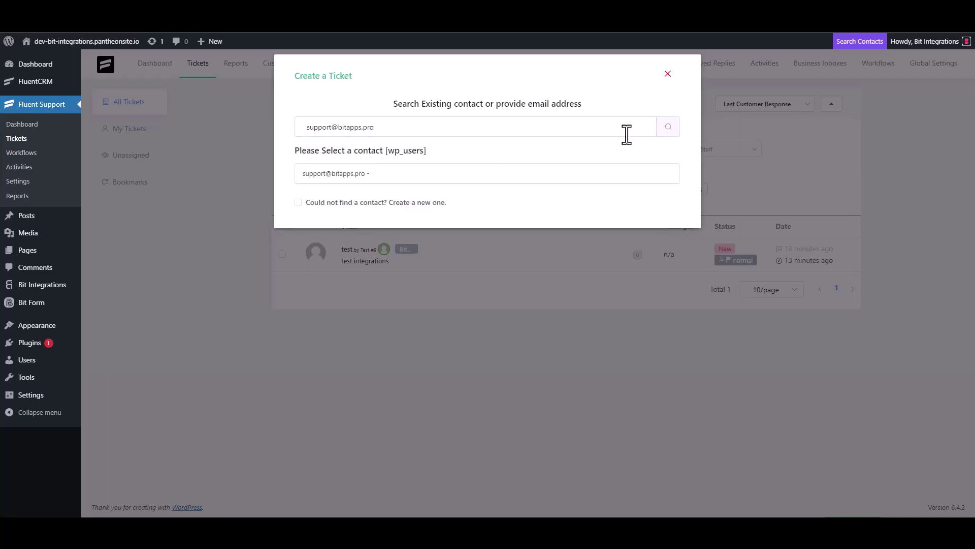
left_click(336, 203)
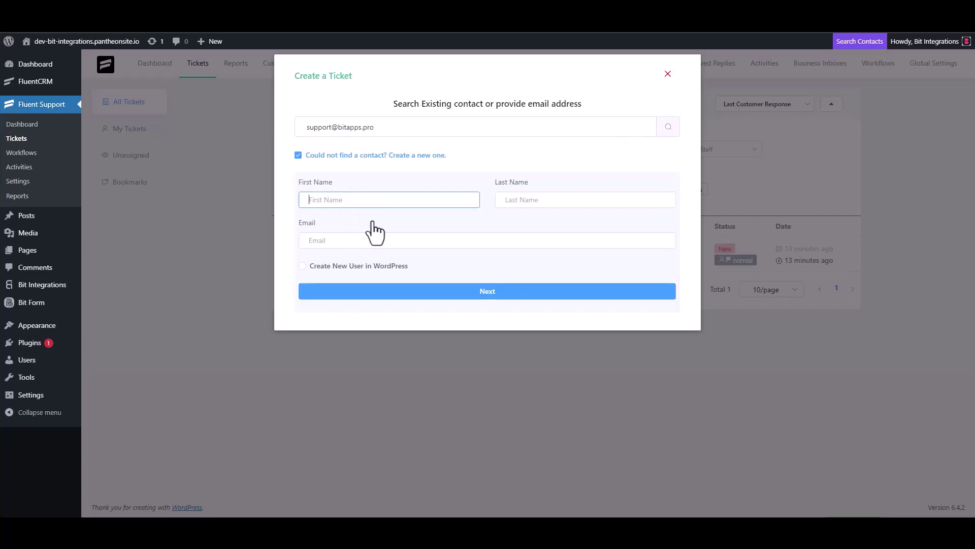
- Enter first name 'Bit', last name 'Integrations' and the contact's email address
type("Bit")
left_click(526, 204)
type("I")
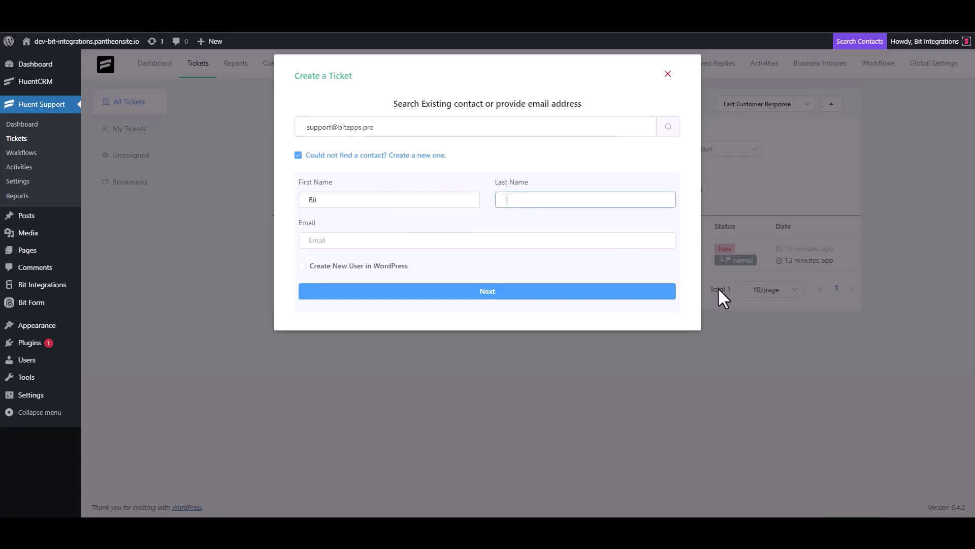
type("ntegrations")
left_click(386, 243)
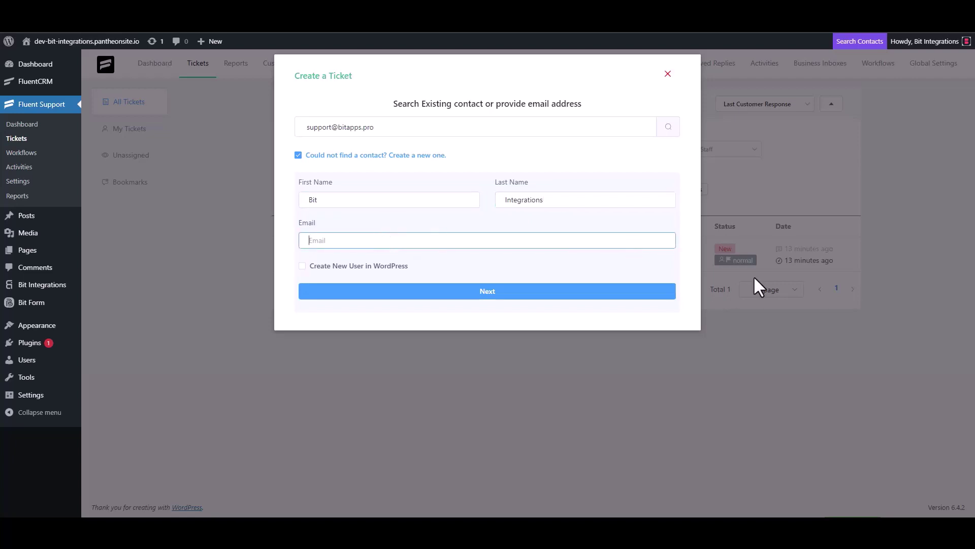
type("suppoer")
key("BackSpace")
key("BackSpace")
- Create the ticket with subject 'bit integrations' and details 'bit Integrations'
left_click(514, 295)
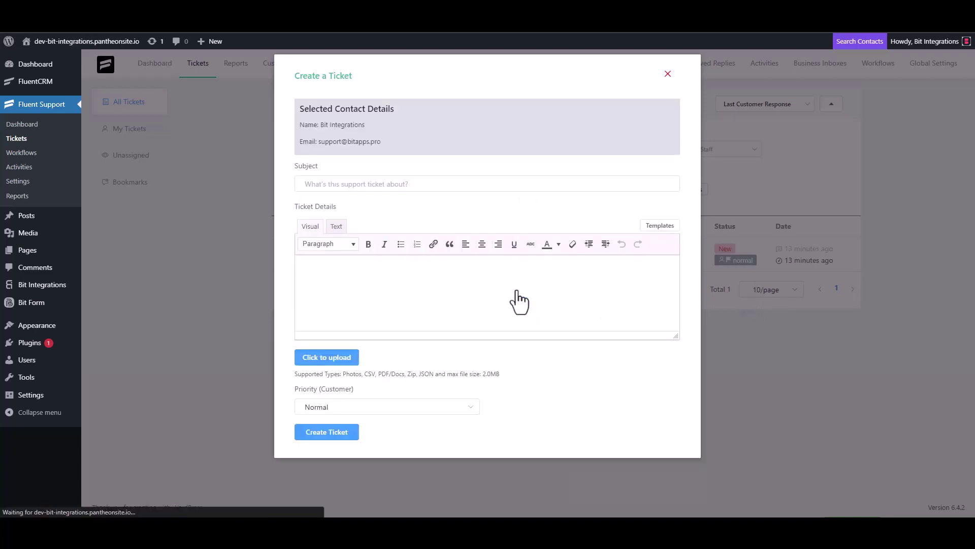
left_click(375, 184)
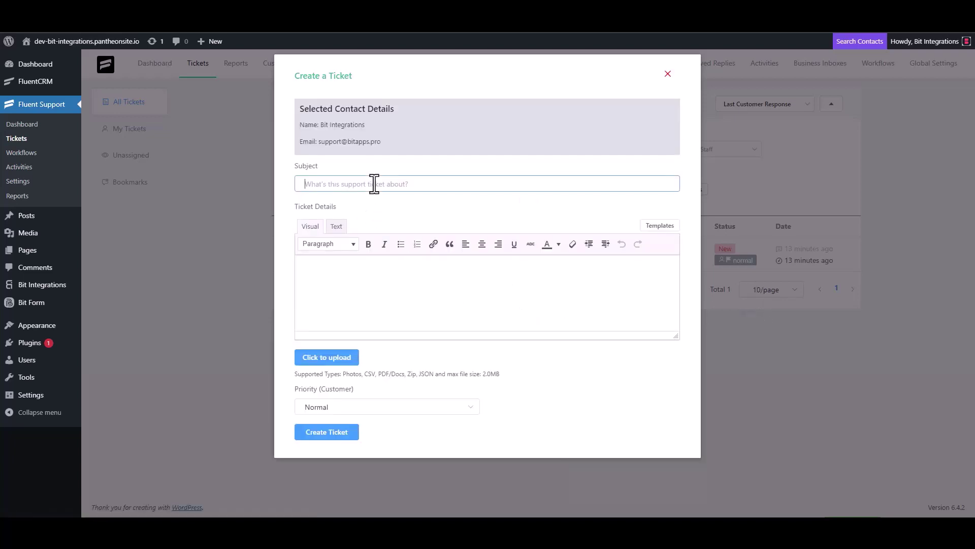
type("bit integrations")
left_click(355, 267)
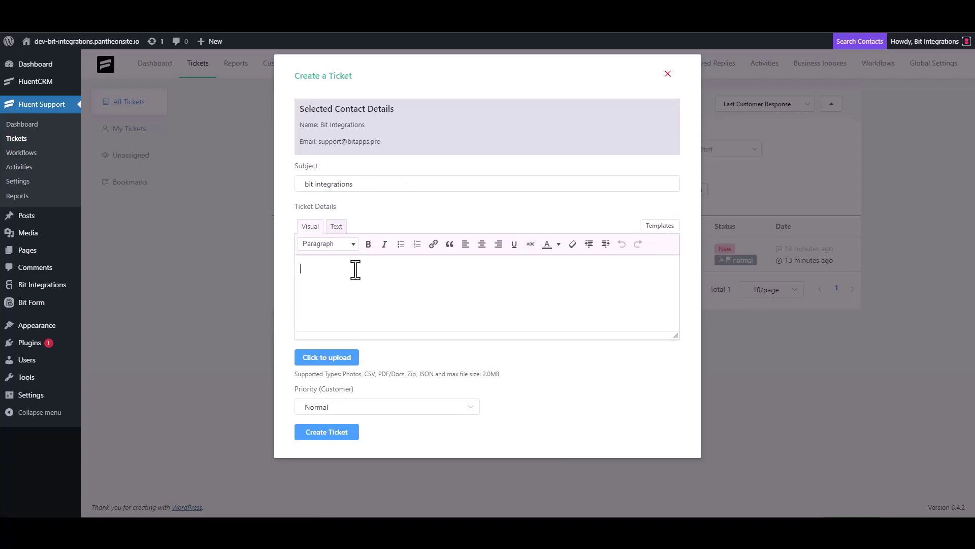
type("bit Integrations")
left_click(326, 433)
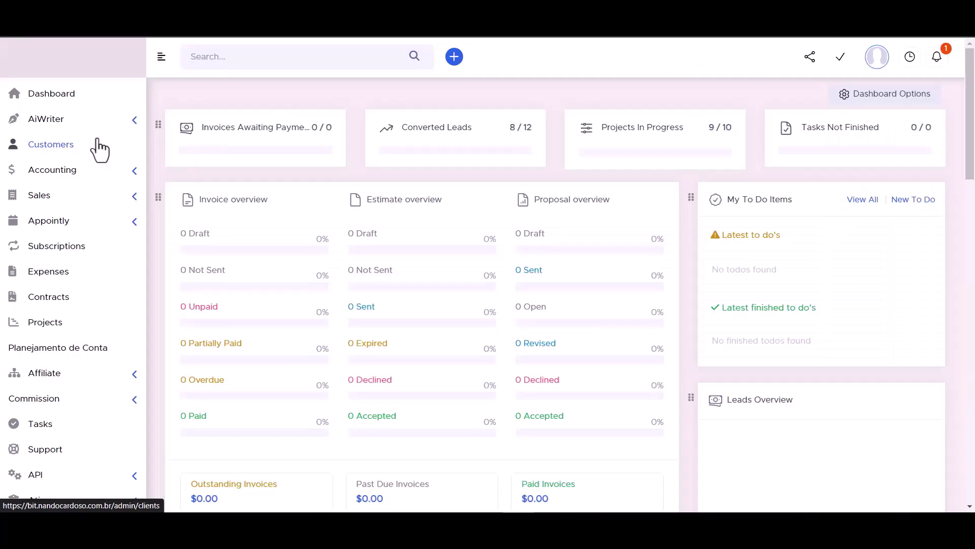
- Open the Bit Integrations customer's contacts and view the new contact's name, email and phone
left_click(60, 139)
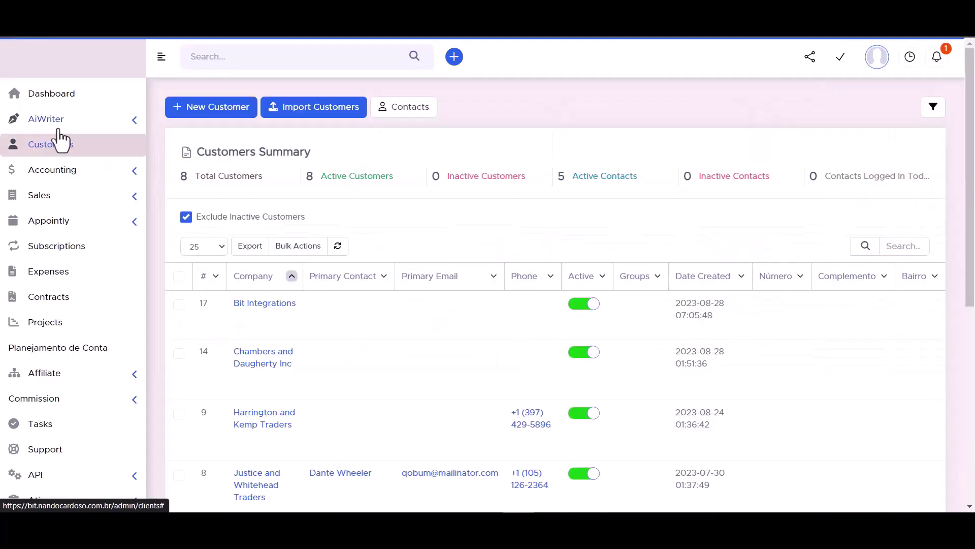
mouse_move(251, 311)
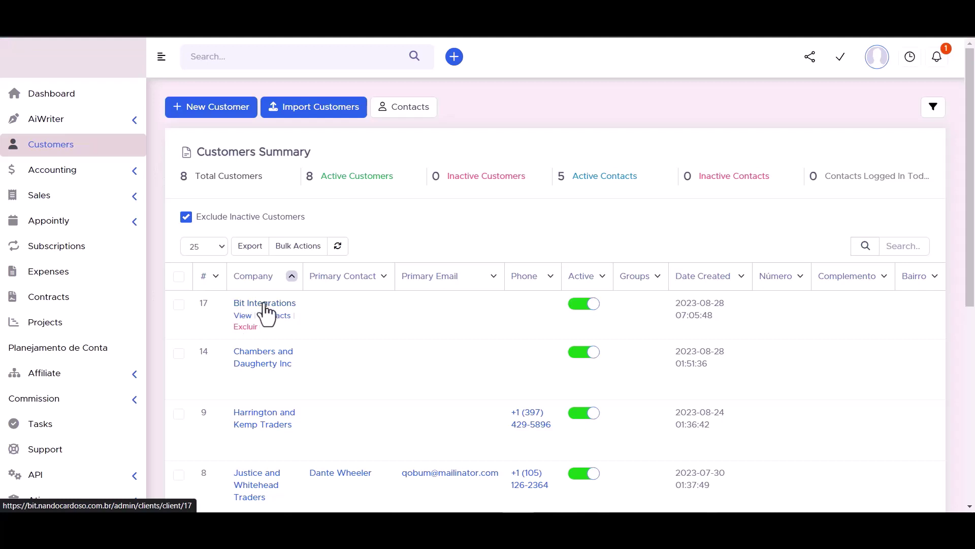
left_click(265, 305)
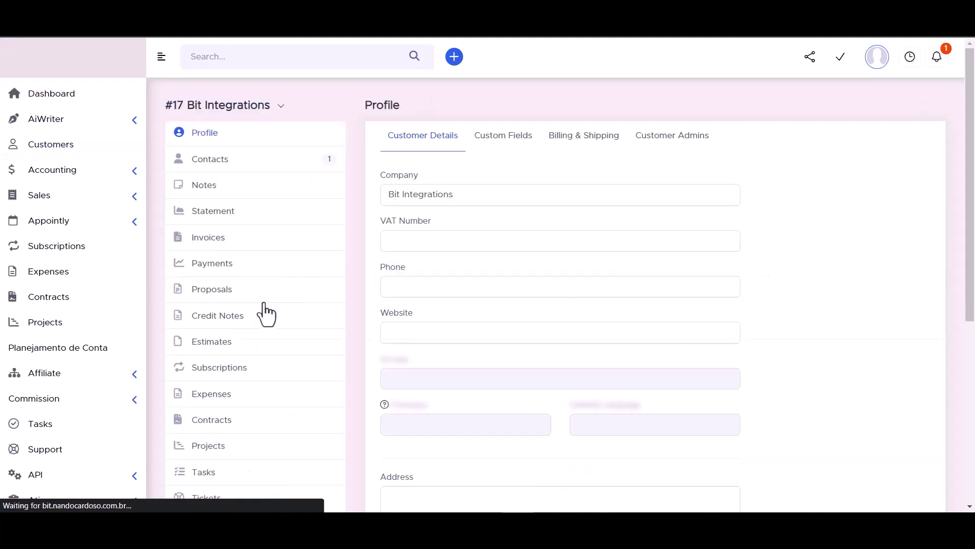
left_click(210, 161)
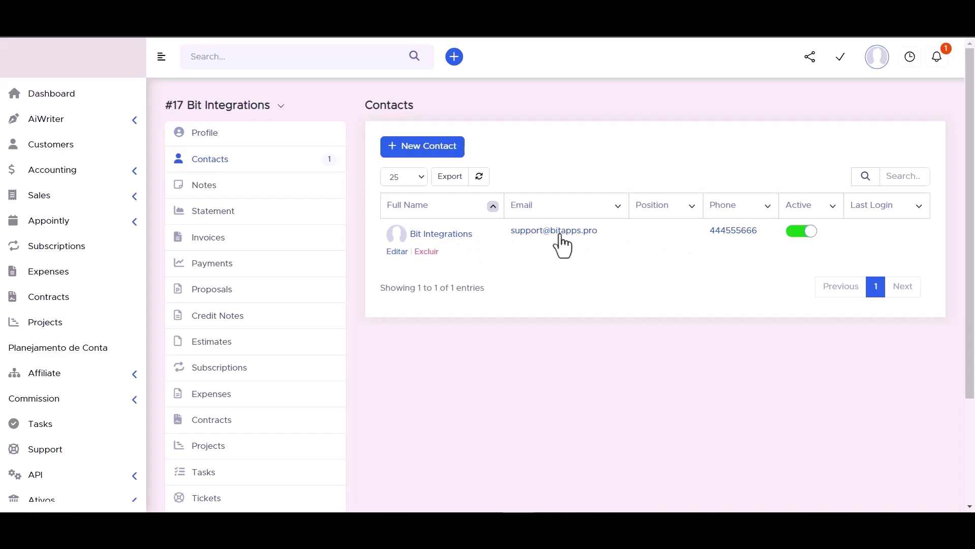
left_click(442, 235)
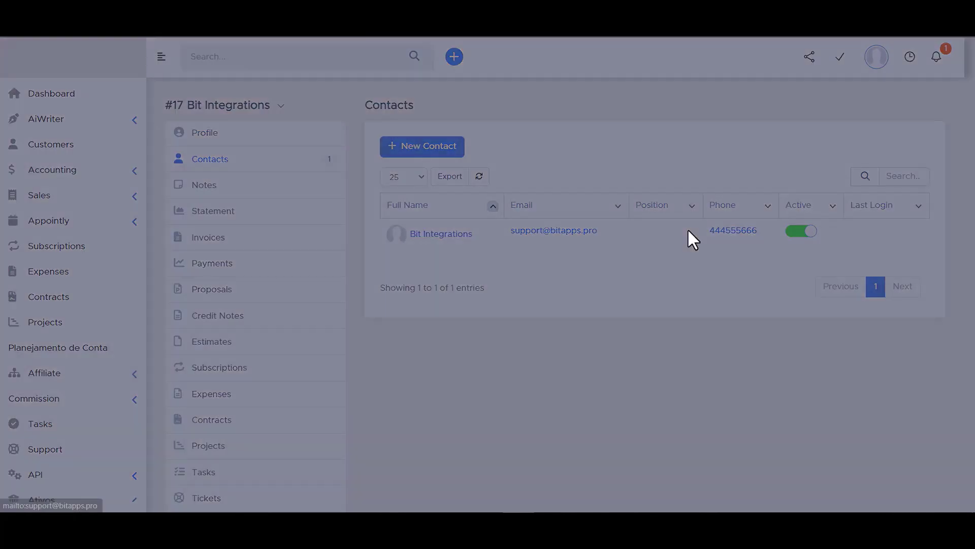
scroll(338, 231, "down", 3)
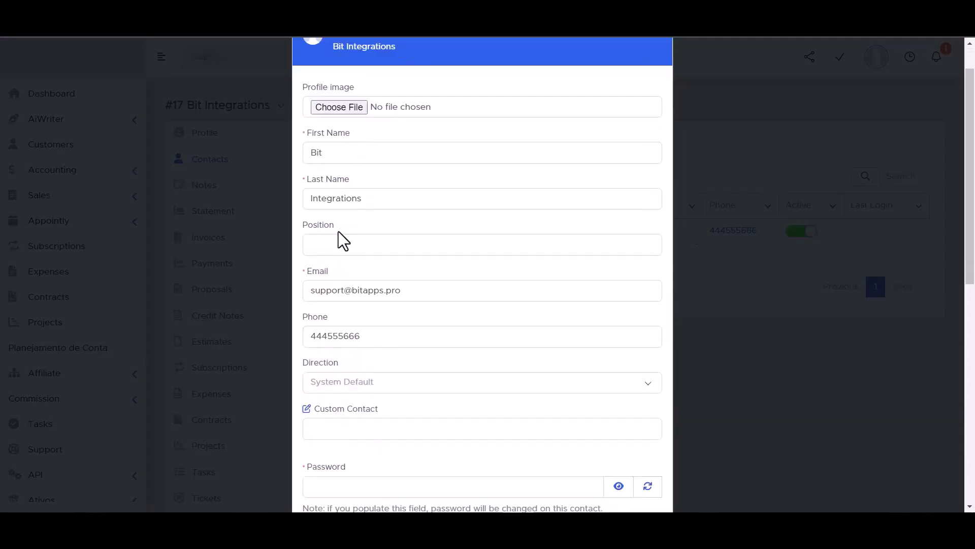